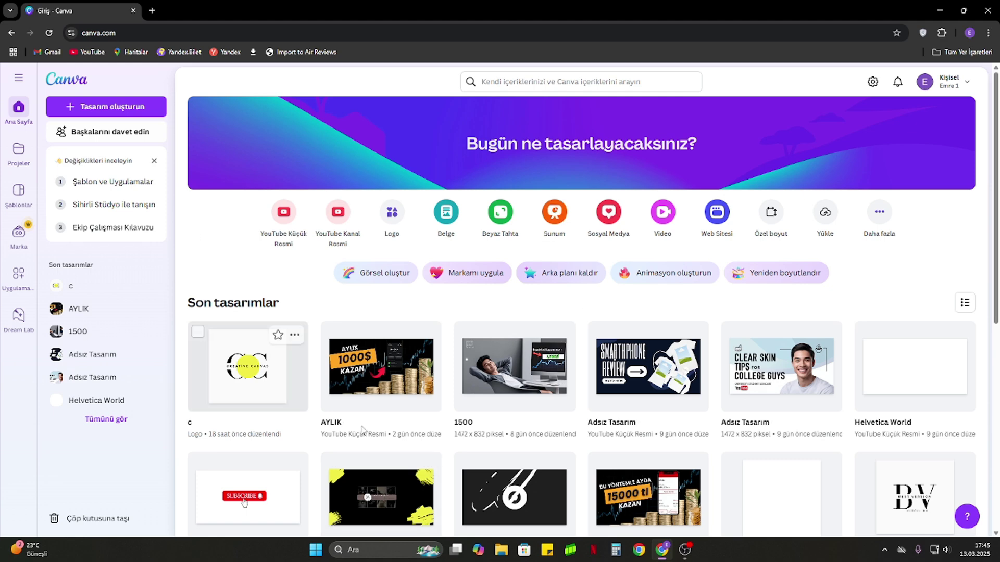
Search Canva for 'sunum' and scroll through the presentation template results.
click(560, 86)
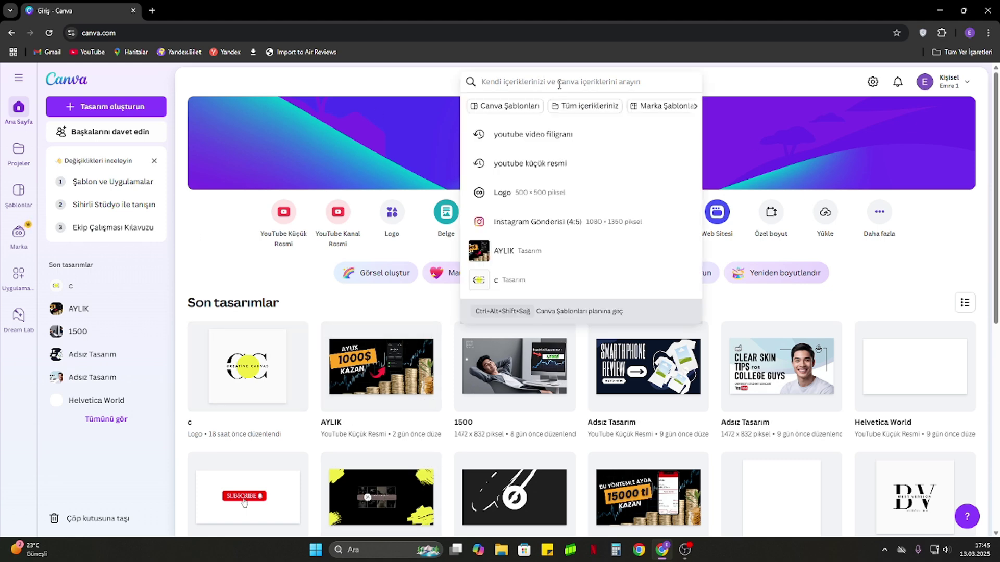
text(s)
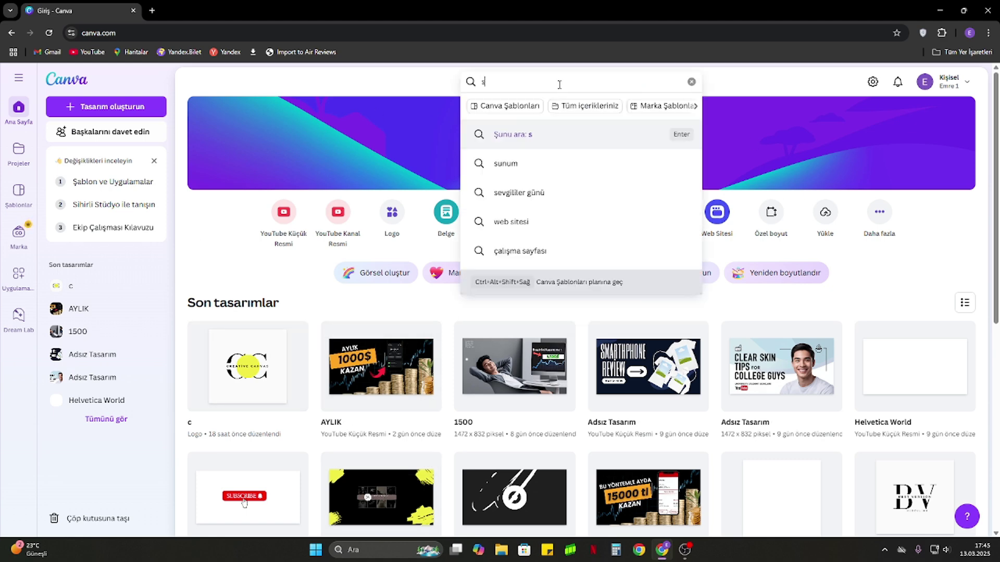
text(unum)
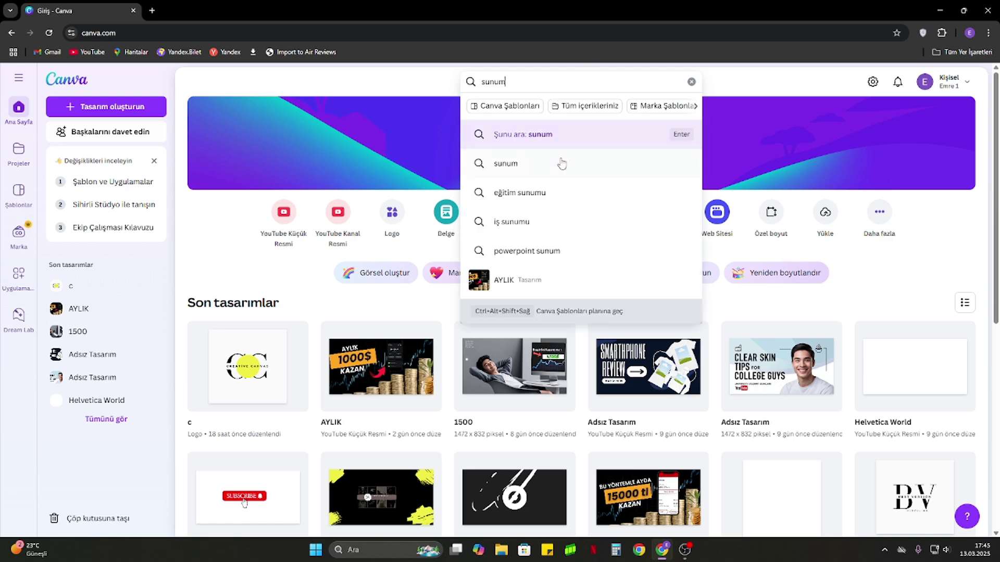
click(565, 138)
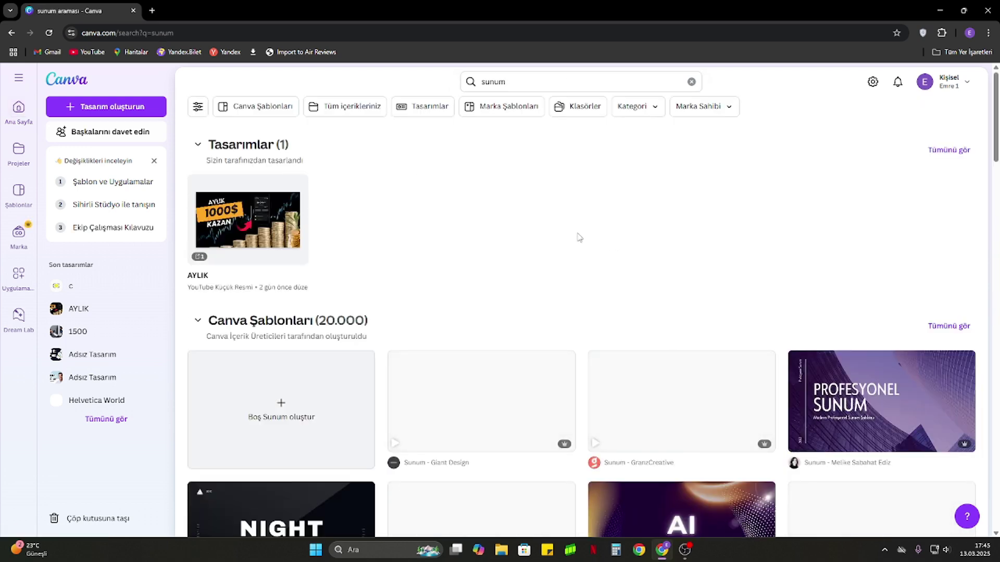
scroll(938, 219, down, 4)
drag(997, 156, 985, 495)
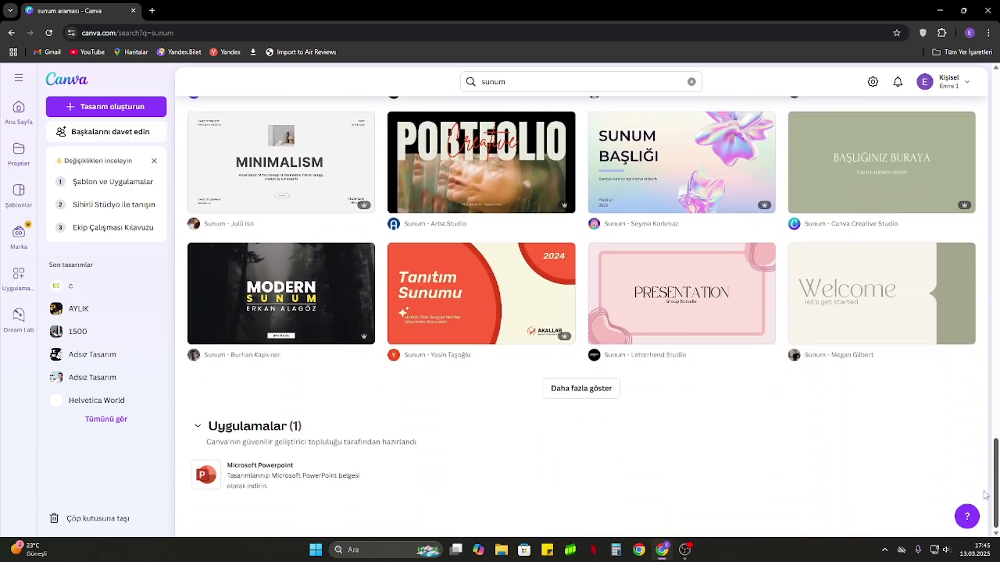
mouse_move(281, 294)
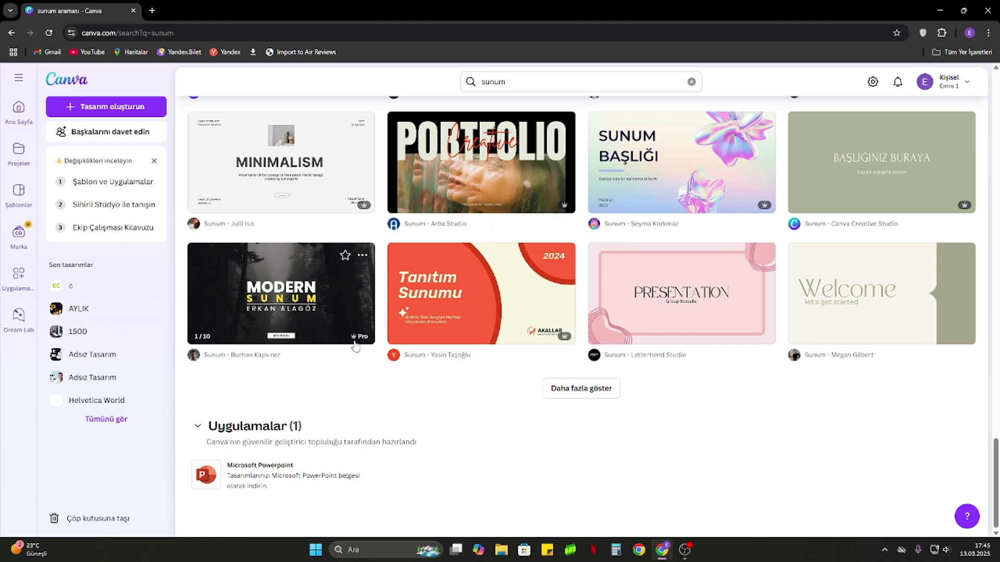
mouse_move(996, 502)
mouse_down()
mouse_move(997, 147)
mouse_move(998, 184)
mouse_up()
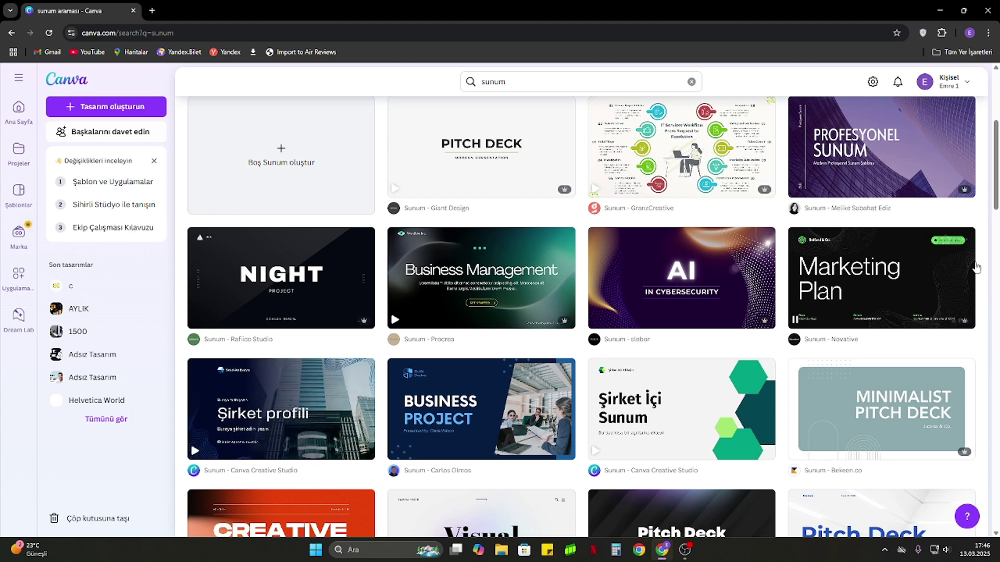
click(996, 240)
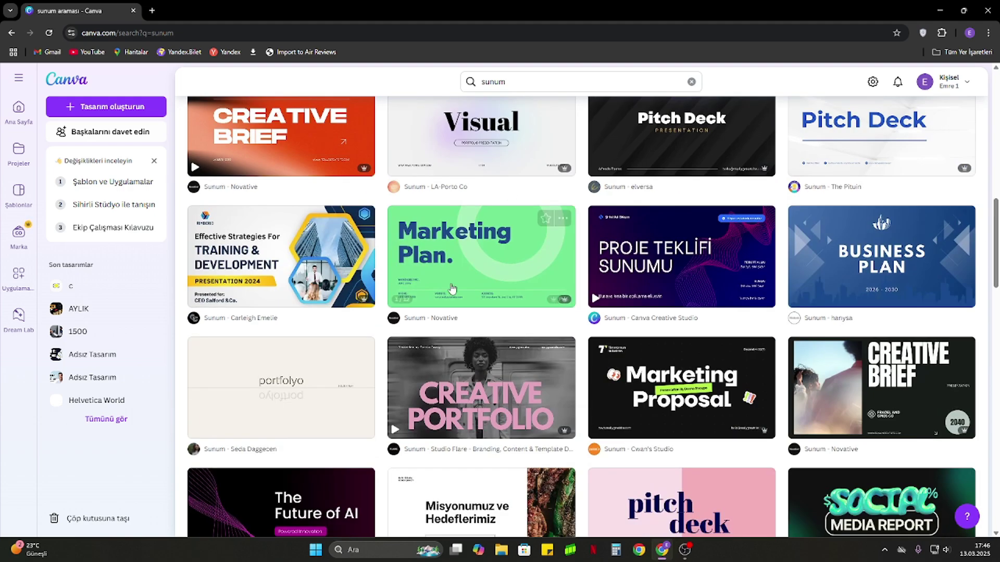
scroll(740, 348, up, 5)
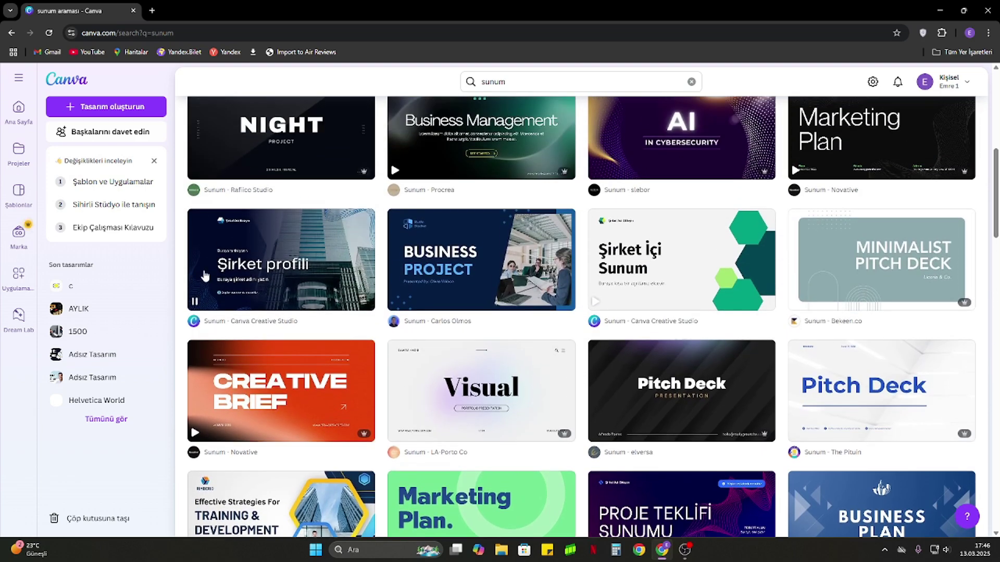
Start a new design from the 'Siyah ve Turuncu Çarpıcı Mimarlık Tarihi Sunumu' template.
click(292, 265)
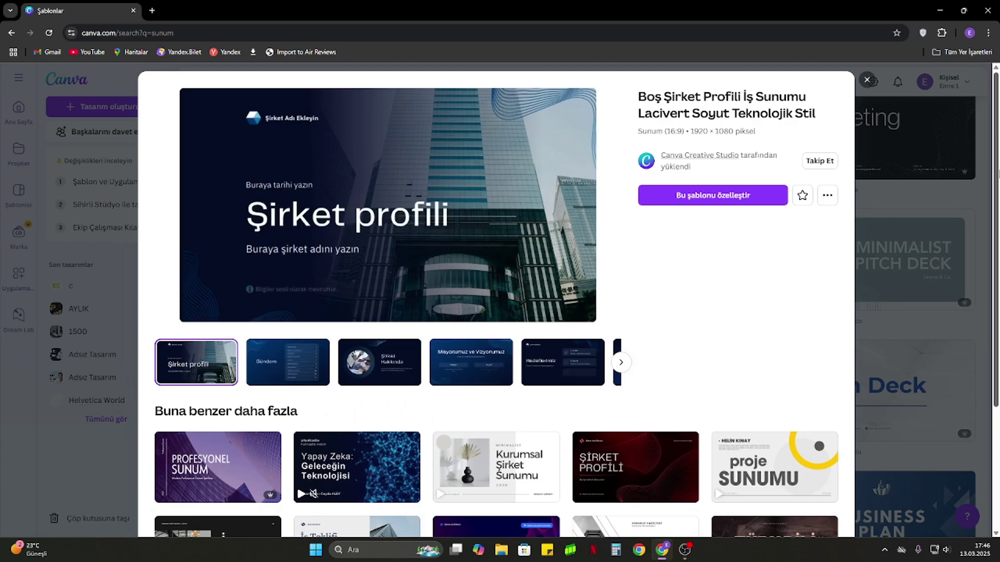
scroll(767, 263, down, 3)
scroll(496, 301, down, 4)
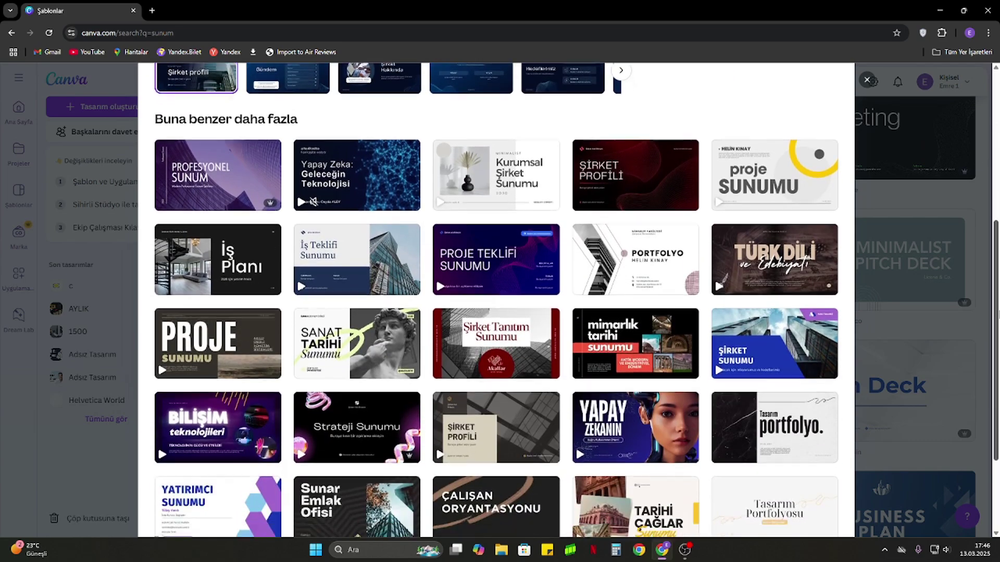
scroll(440, 328, up, 6)
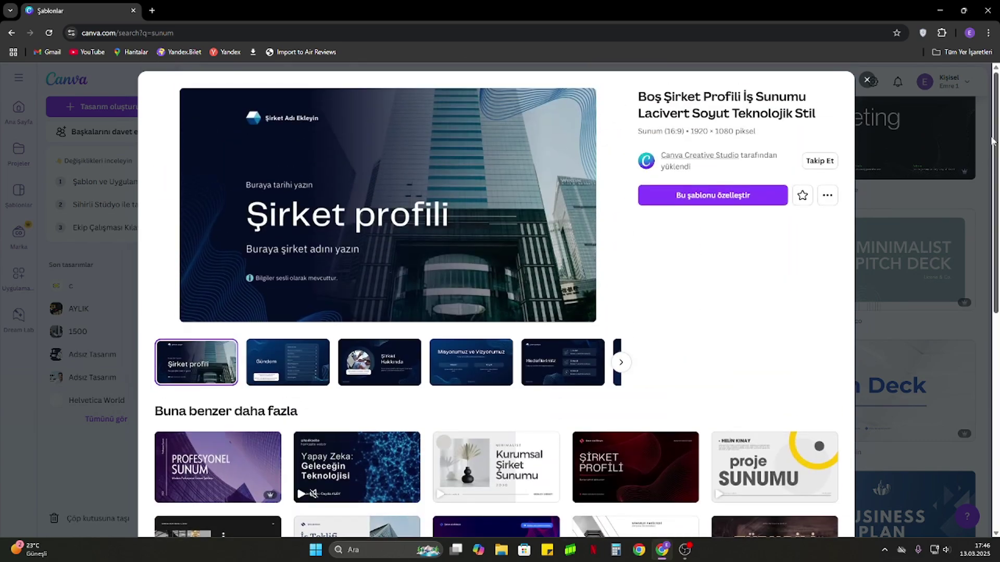
scroll(440, 327, down, 5)
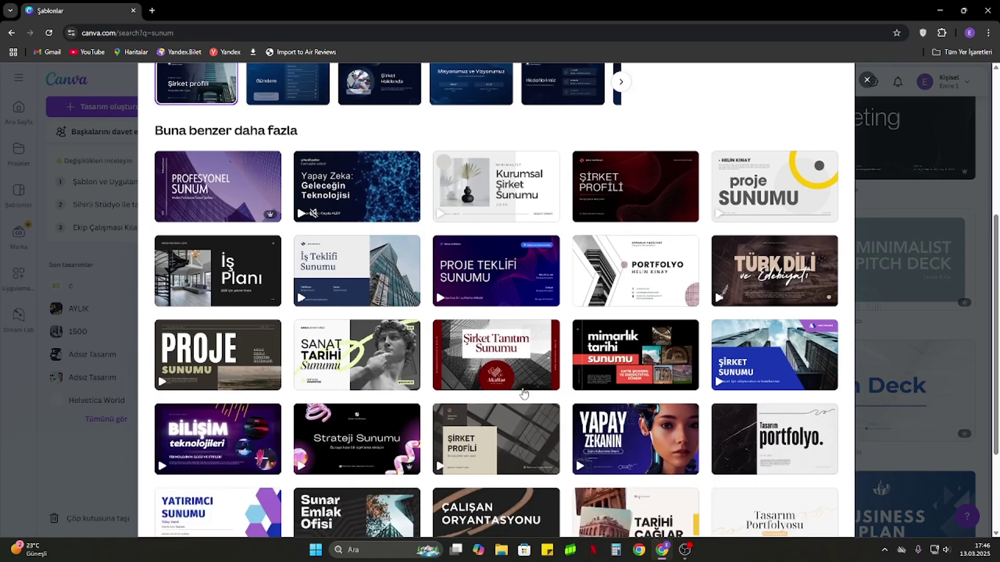
click(636, 365)
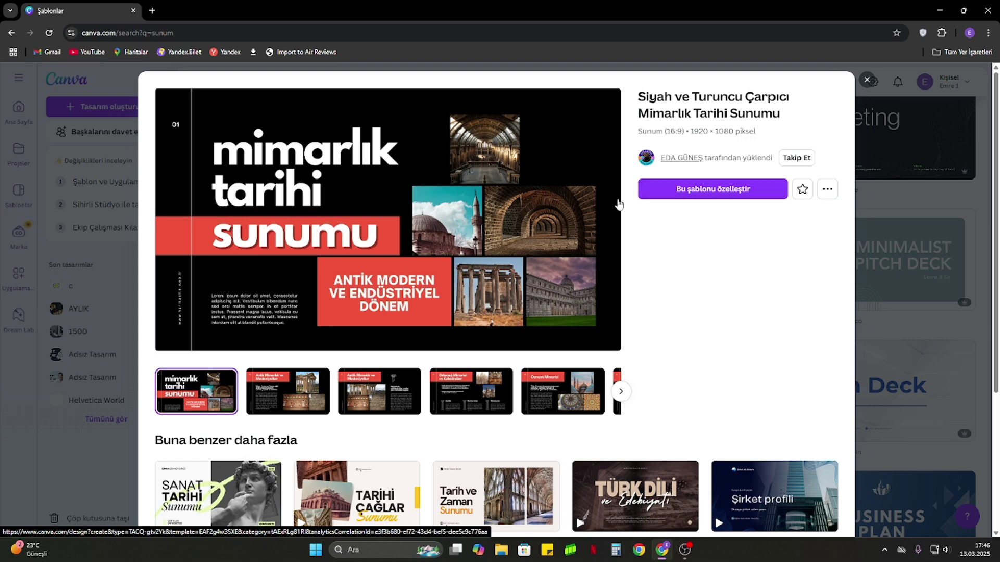
click(724, 190)
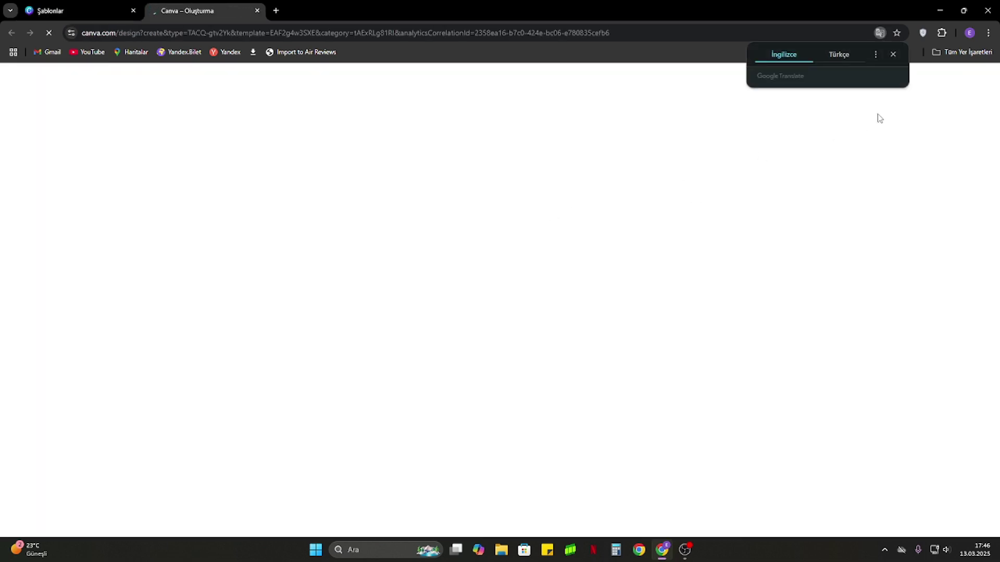
Dismiss the translation popup, preview slides 2–8, then return to the title slide.
click(891, 56)
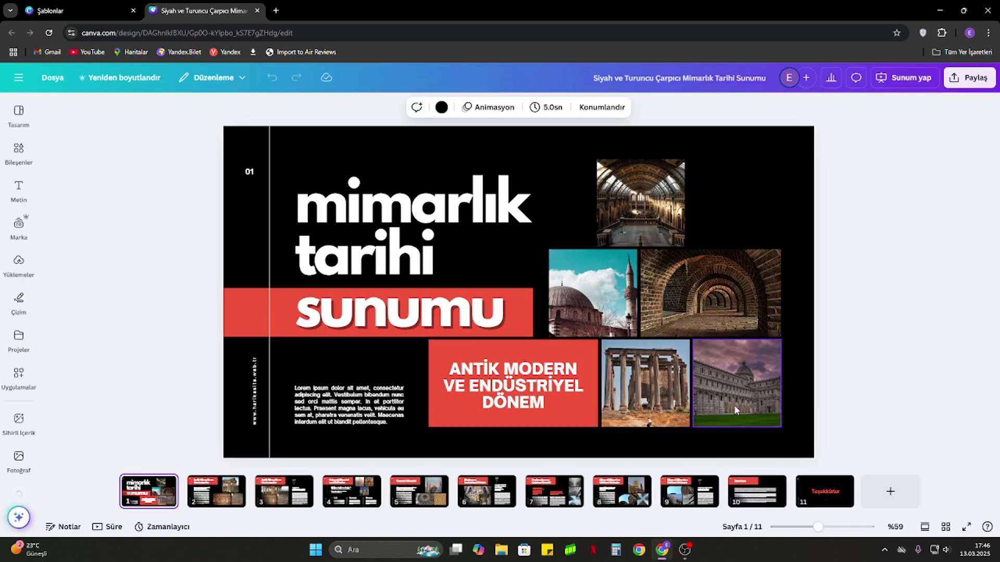
click(224, 492)
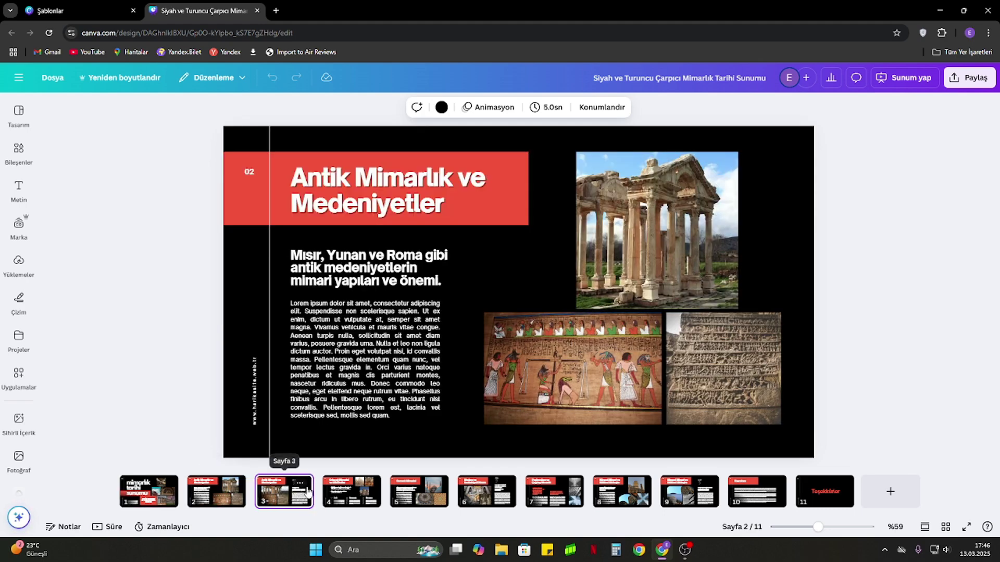
click(307, 492)
key(Right)
key(Right)
key(Right)
key(Right)
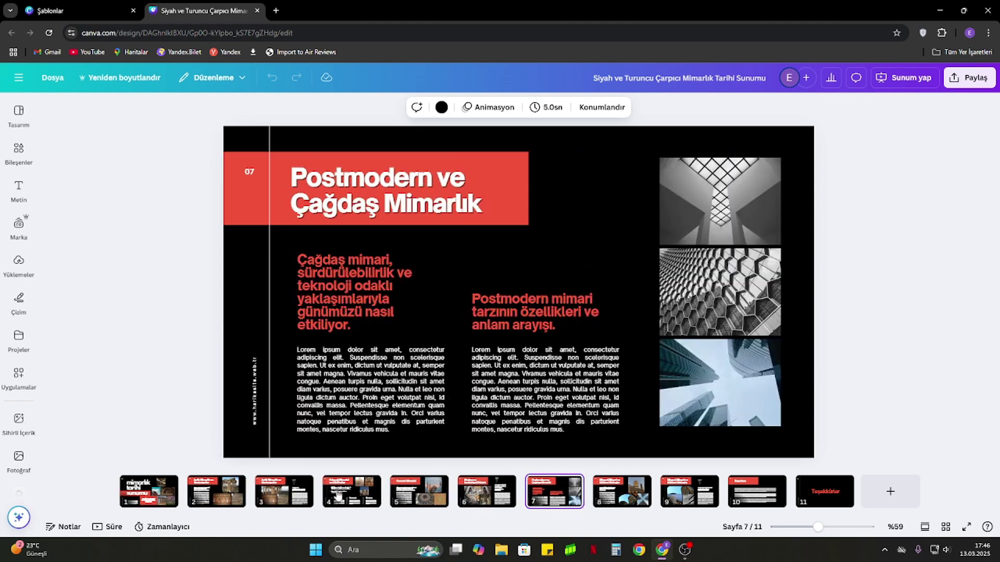
click(597, 487)
click(159, 505)
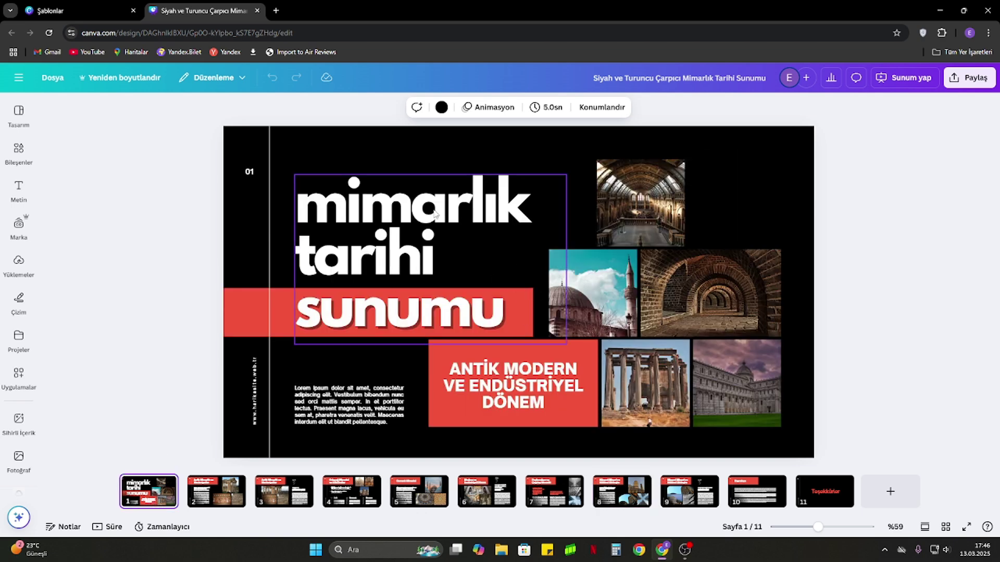
Retitle slide 1 'makine mühendisliği' on two lines, moved up and left.
double_click(395, 259)
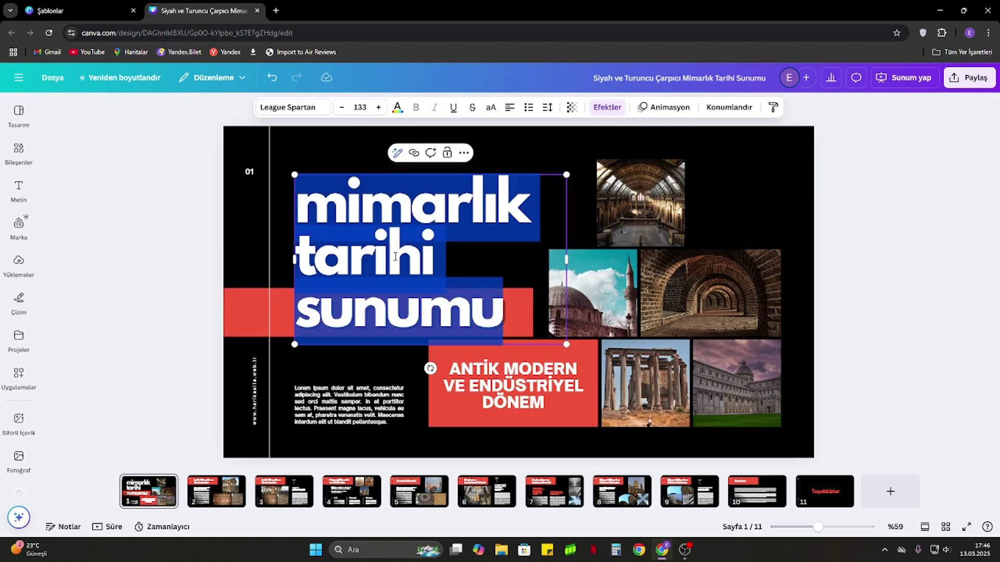
text(makine m)
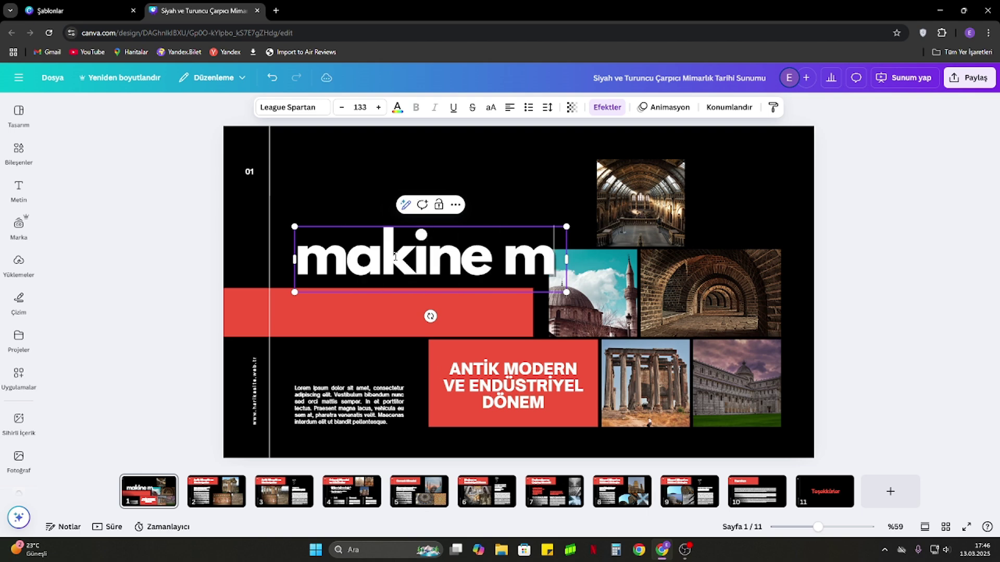
text(ühendisliğ)
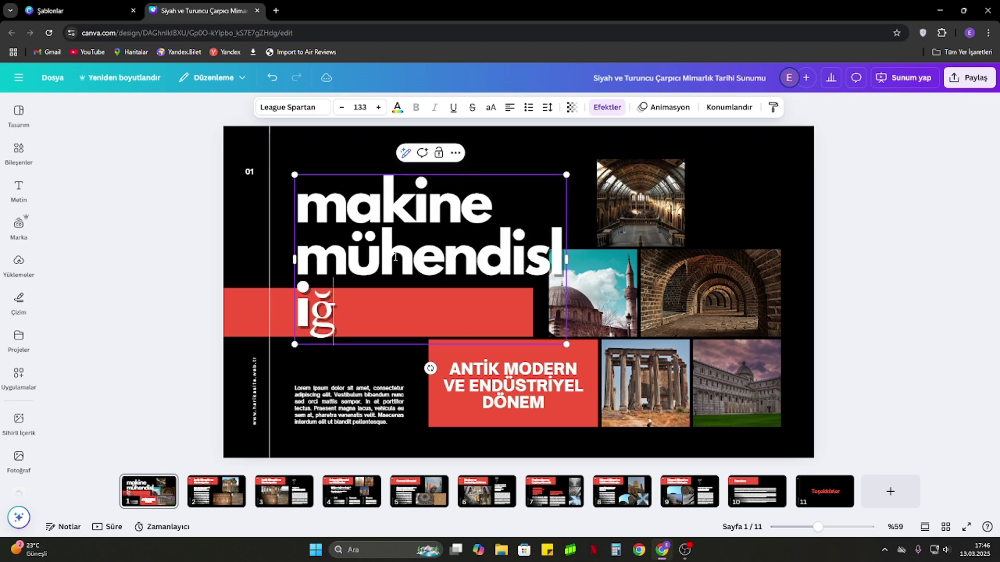
text(i)
drag(567, 258, 634, 248)
click(123, 218)
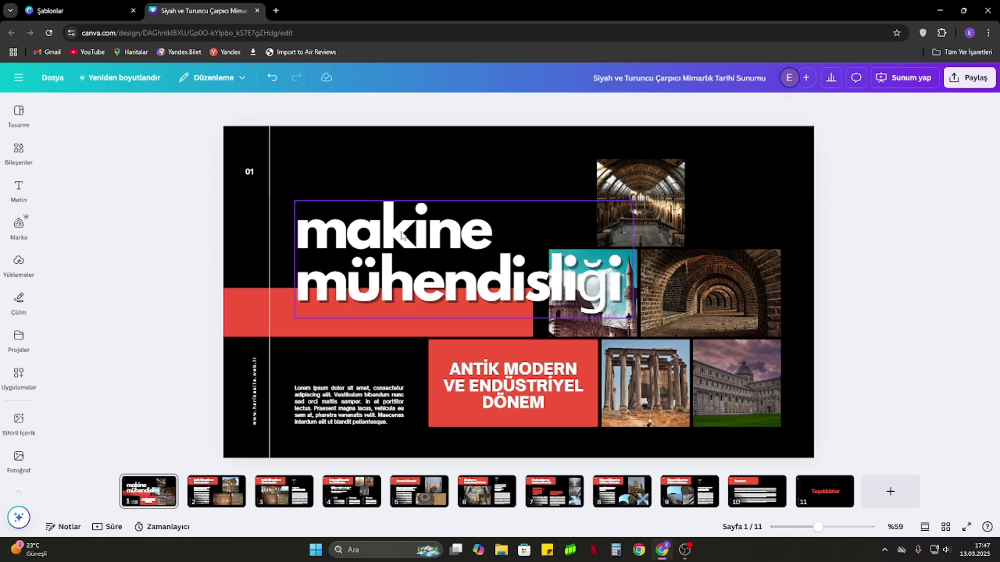
drag(401, 236, 381, 224)
Nudge the top hall photo slightly upward and reselect the title.
click(646, 244)
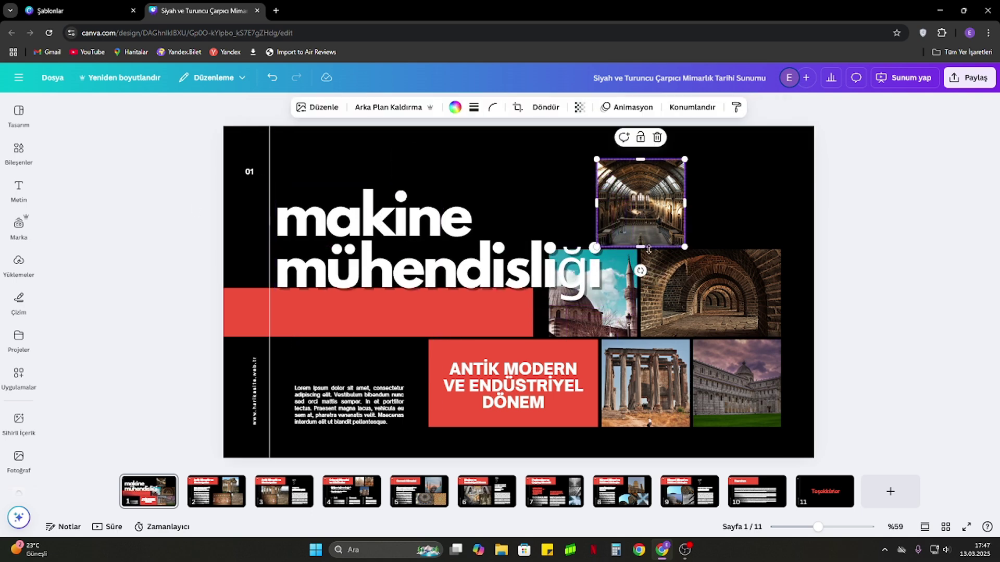
drag(649, 249, 649, 242)
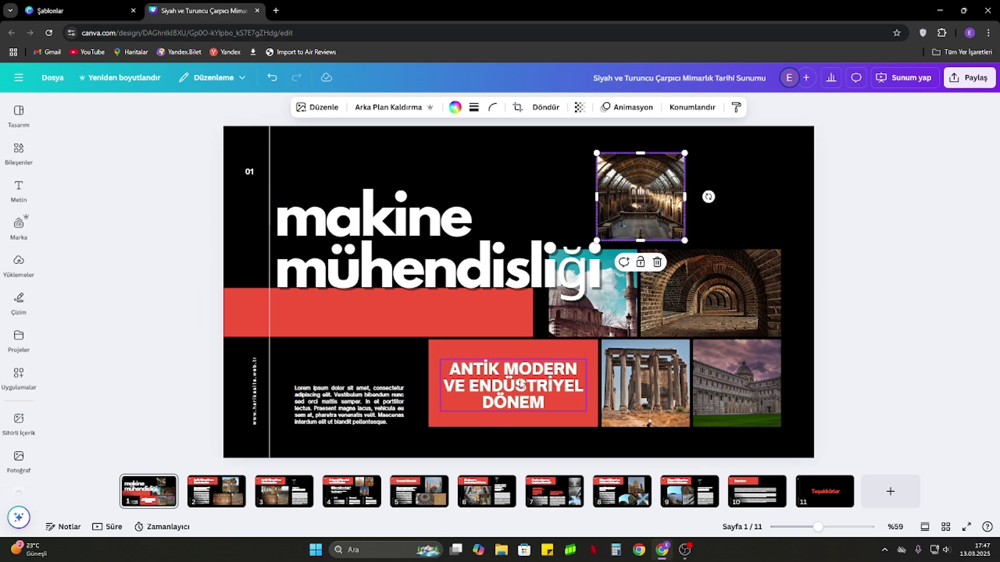
click(281, 250)
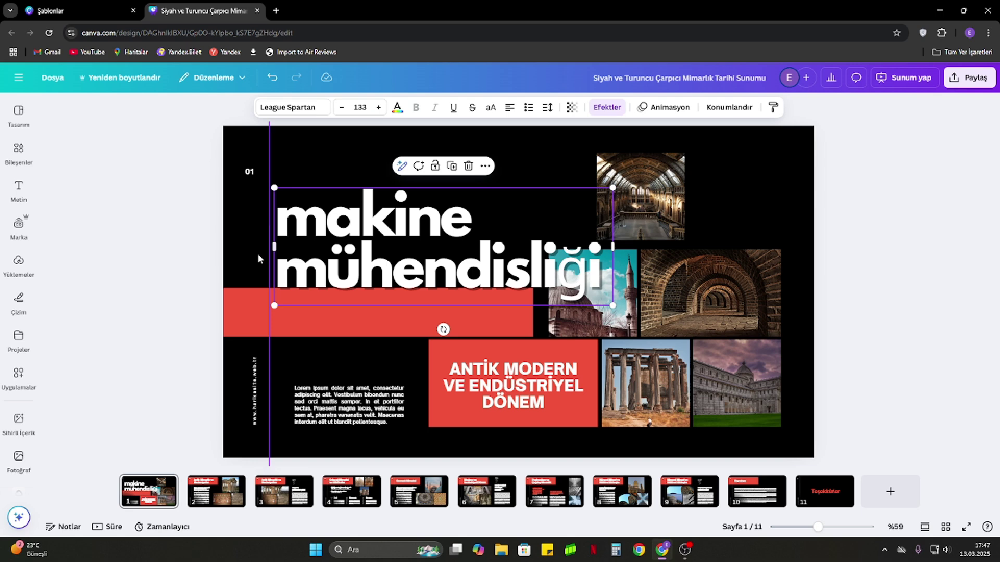
Recolour the 'makine mühendisliği' title light blue from the photo colour palette.
click(397, 108)
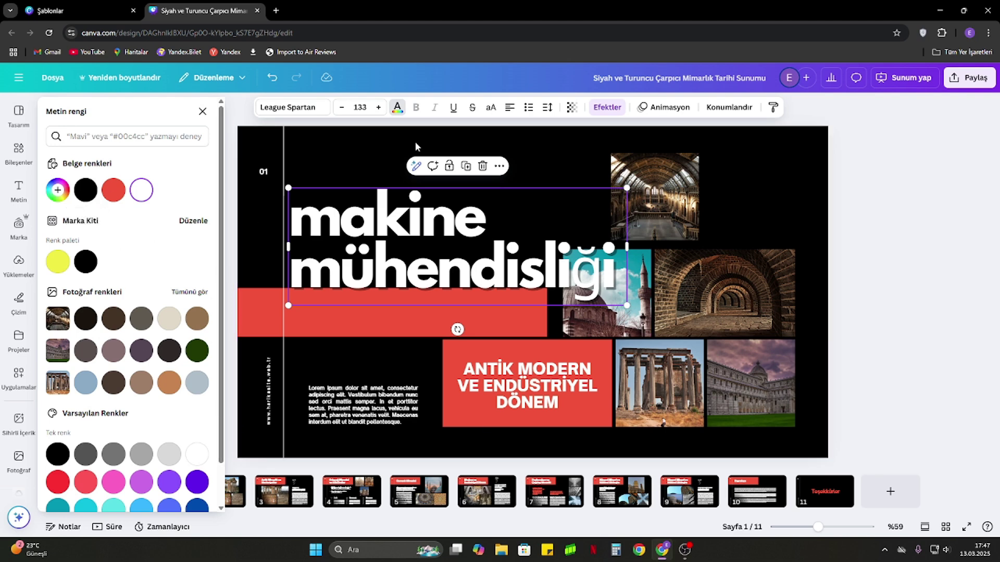
click(141, 318)
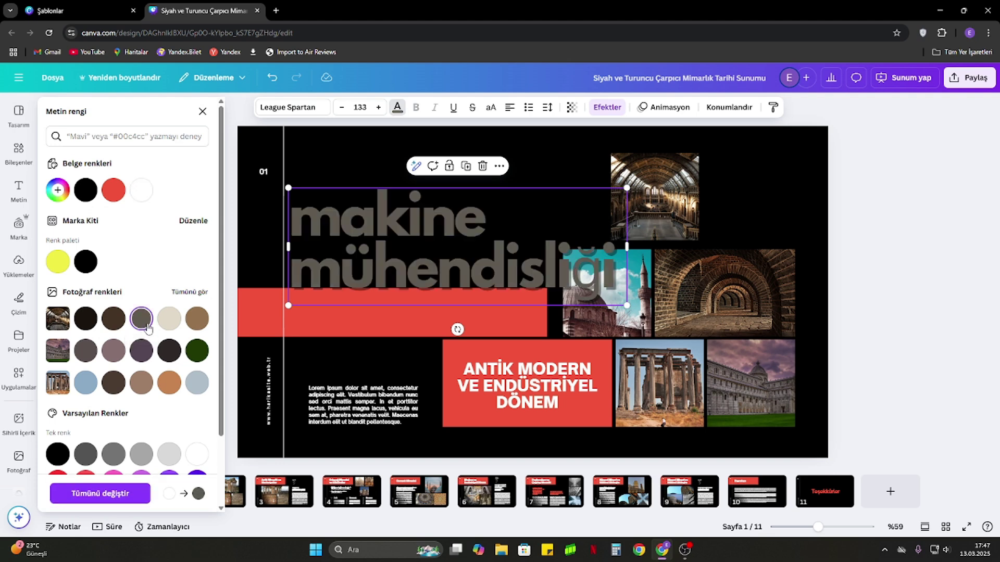
click(86, 382)
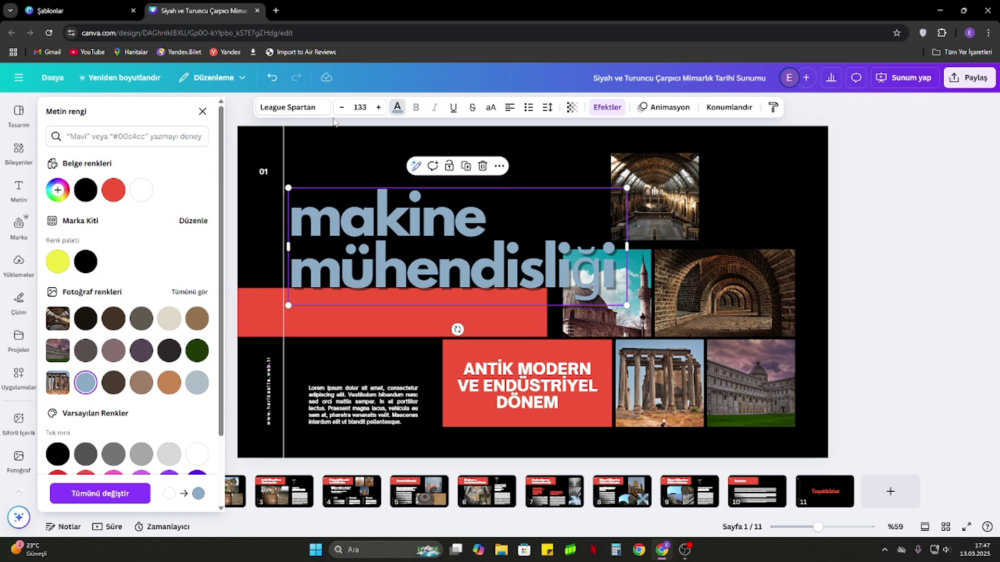
click(293, 108)
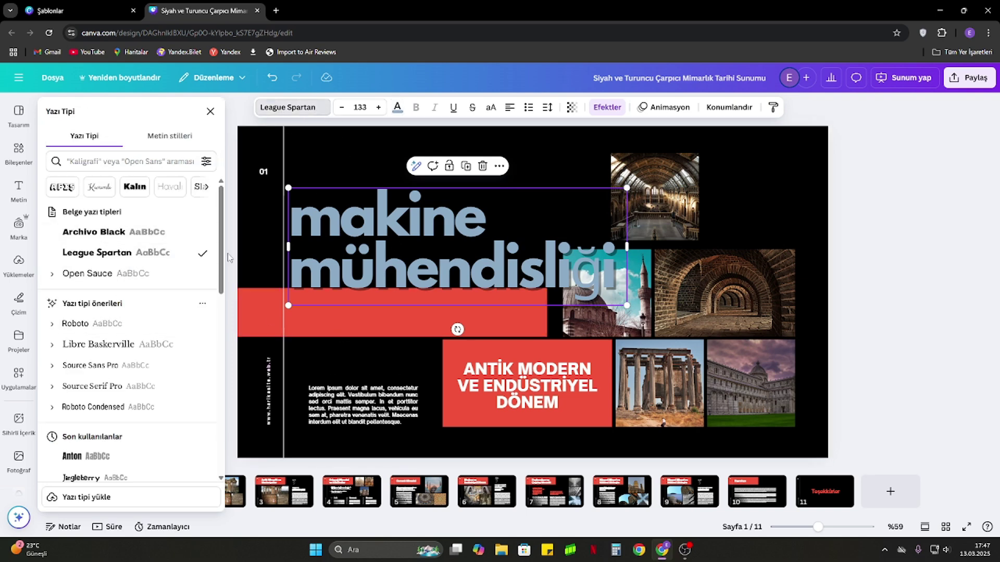
Apply the Archivo Black font to the title and widen its text box.
scroll(182, 313, down, 5)
scroll(130, 323, down, 4)
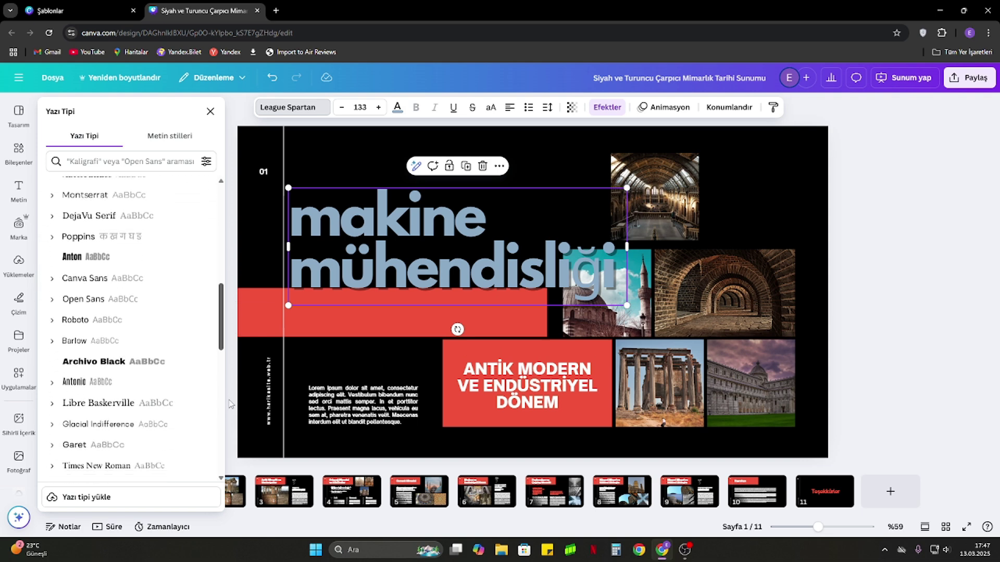
scroll(130, 323, down, 1)
click(104, 268)
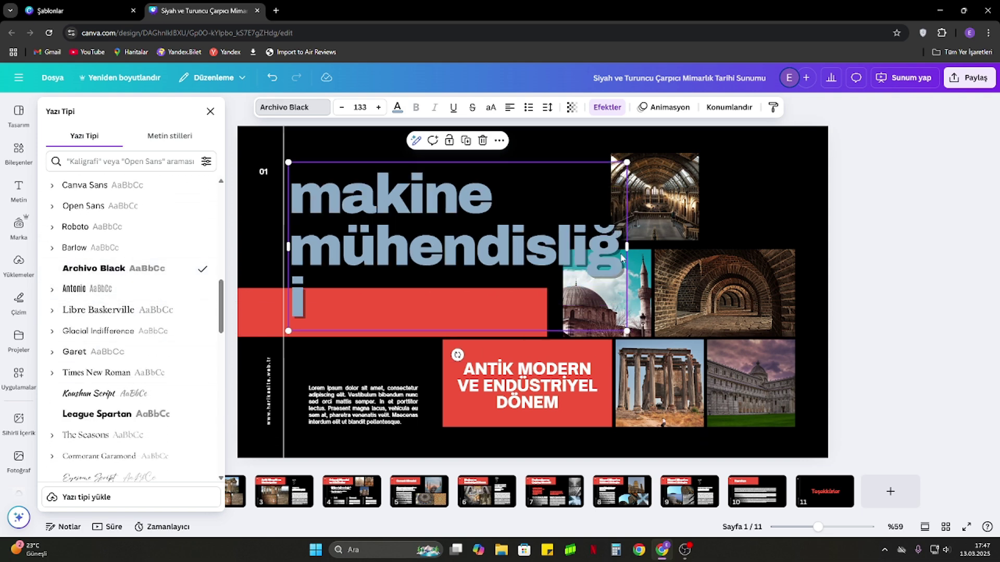
drag(627, 247, 647, 247)
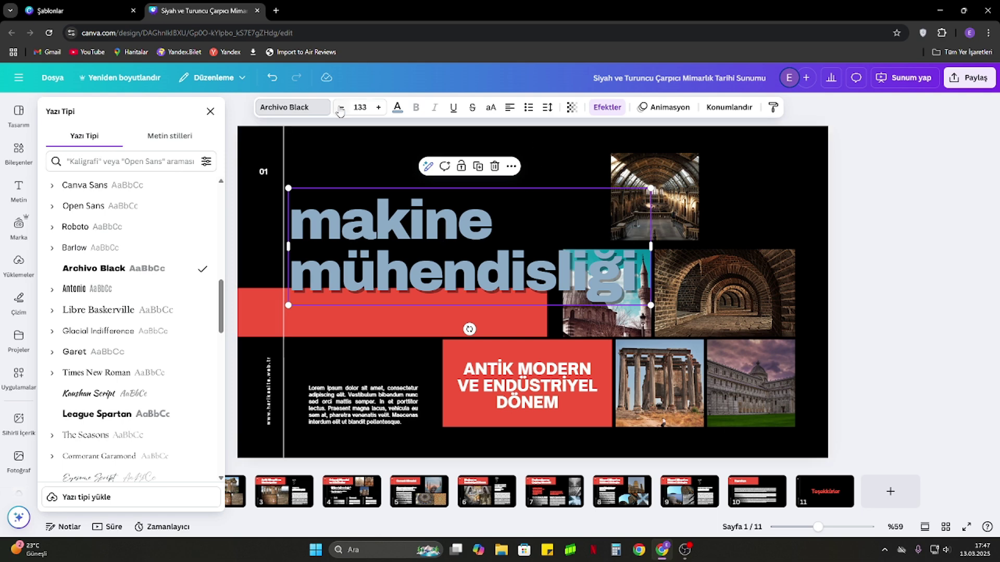
Try underline and strikethrough on the title, remove both, and select 'makine'.
click(455, 108)
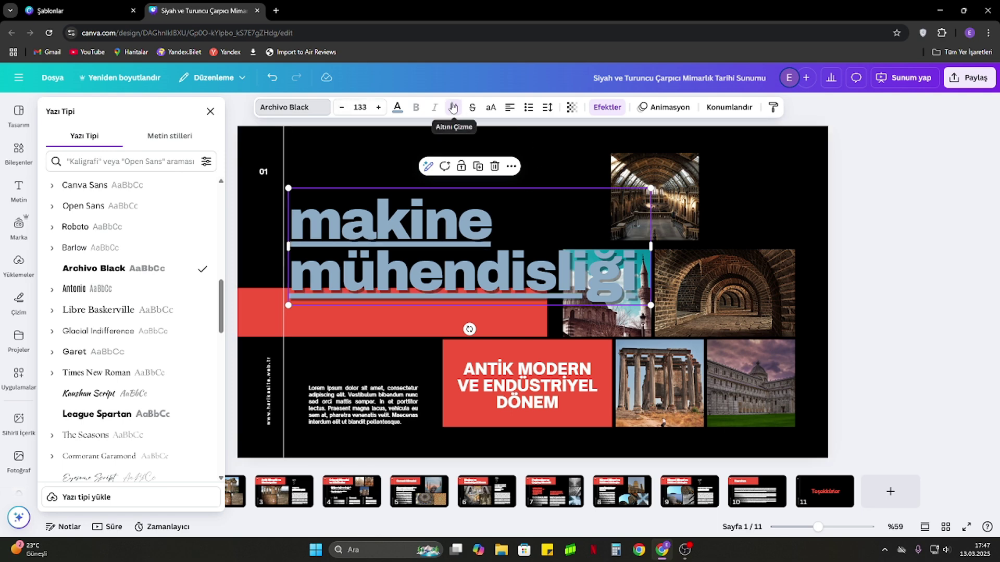
click(454, 108)
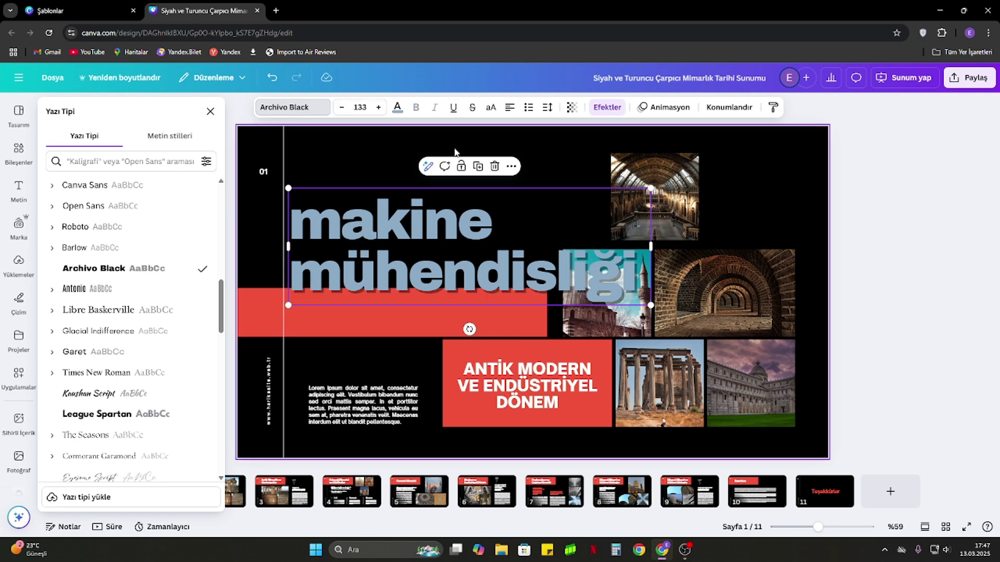
click(471, 108)
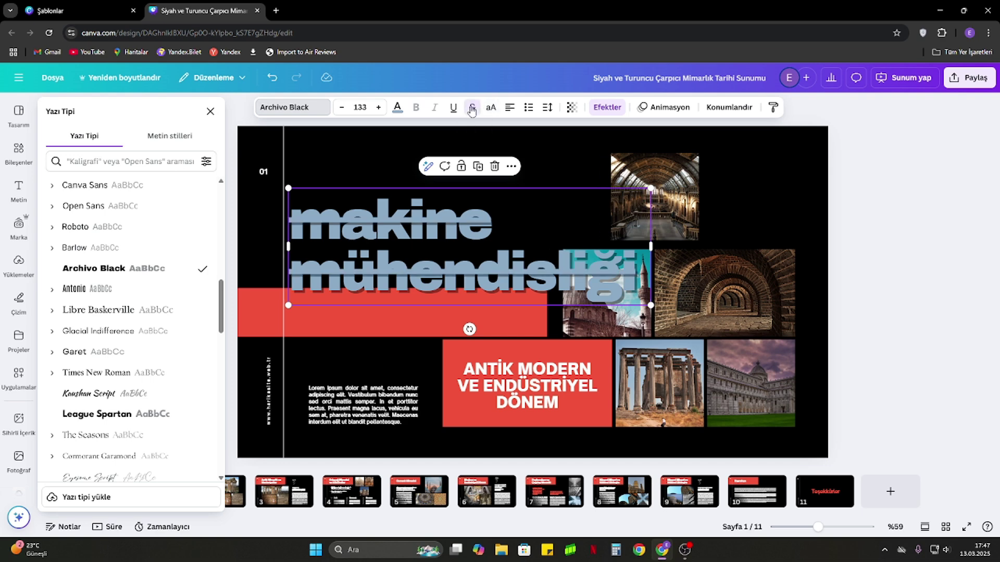
click(472, 109)
drag(489, 217, 365, 221)
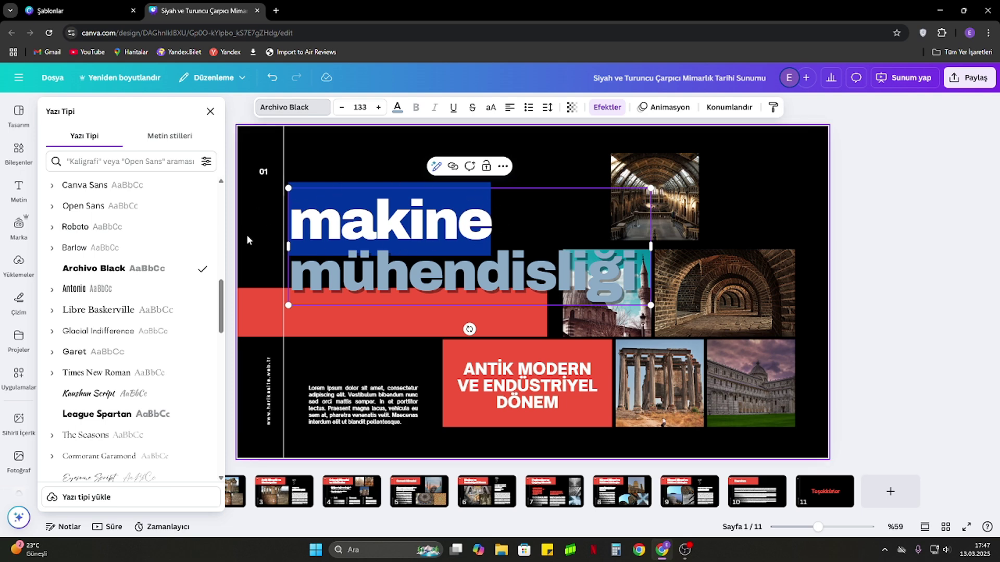
Colour the word 'makine' red and underline it, keeping it lowercase.
click(398, 107)
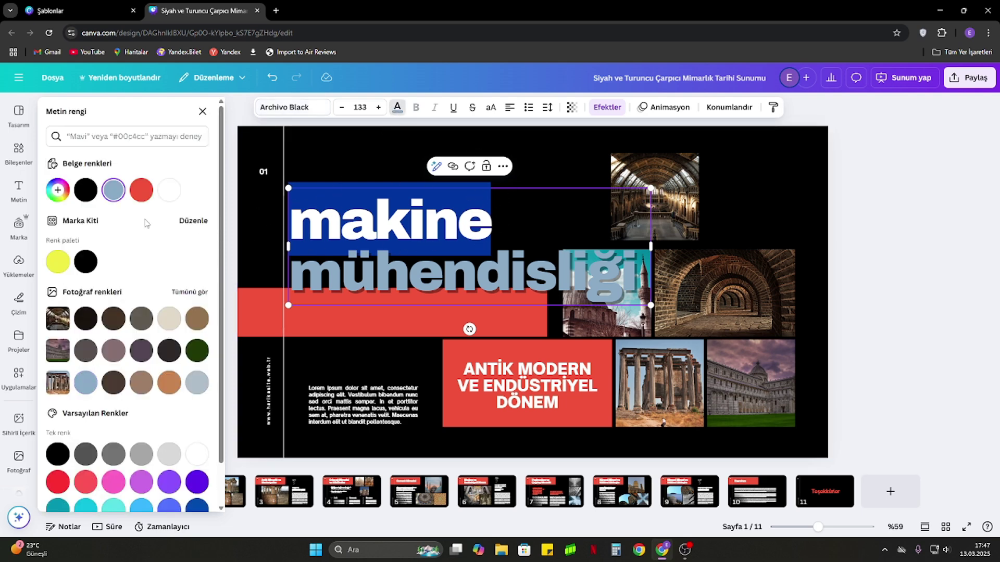
click(145, 196)
click(453, 109)
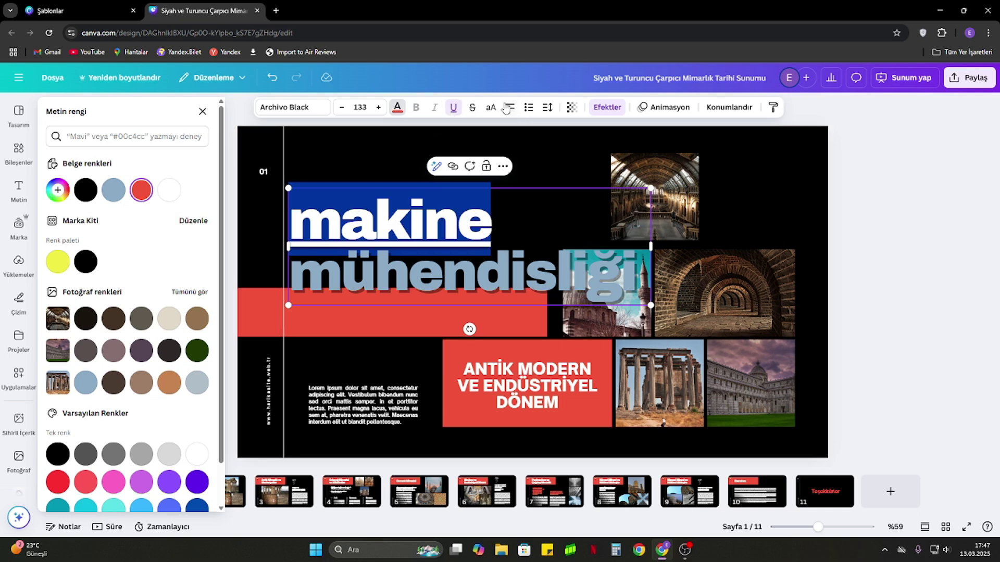
click(490, 108)
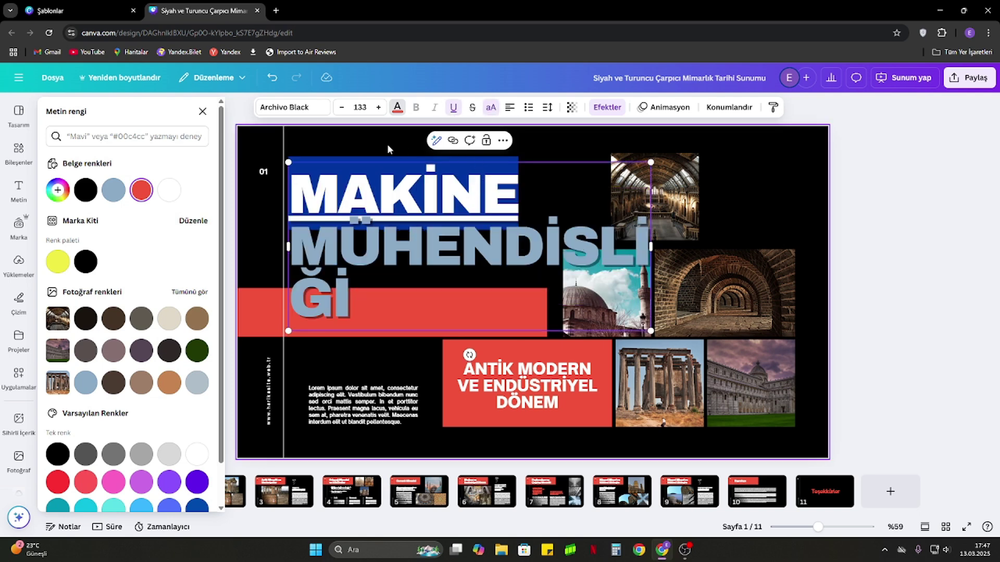
click(490, 109)
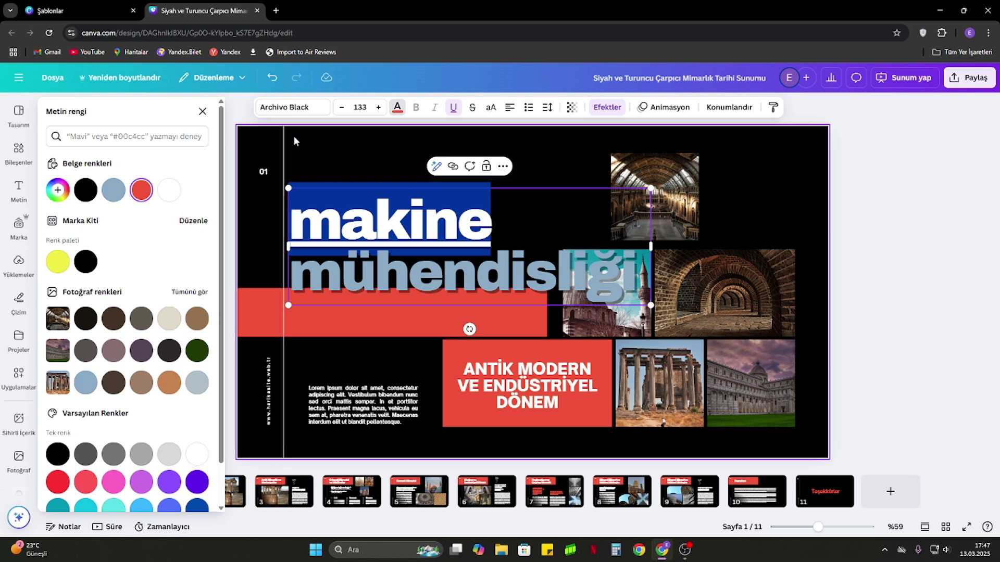
click(398, 108)
click(398, 143)
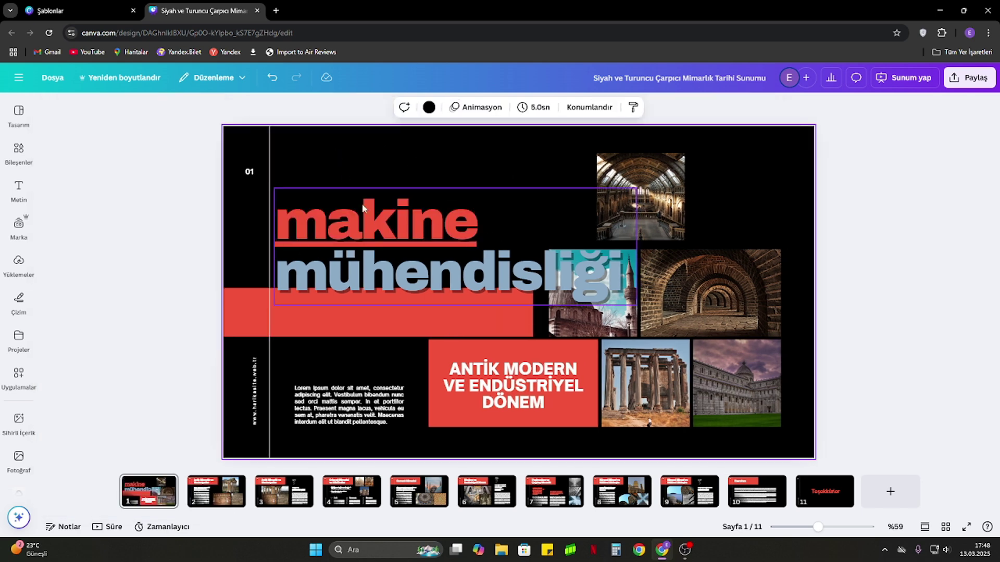
Reselect the title box and browse the Design panel before Elements.
click(367, 221)
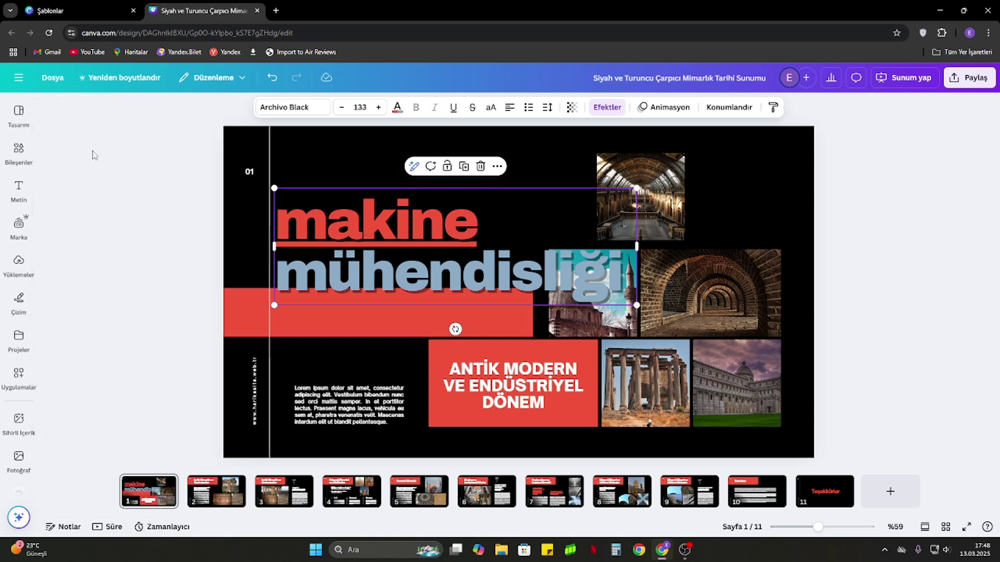
click(18, 115)
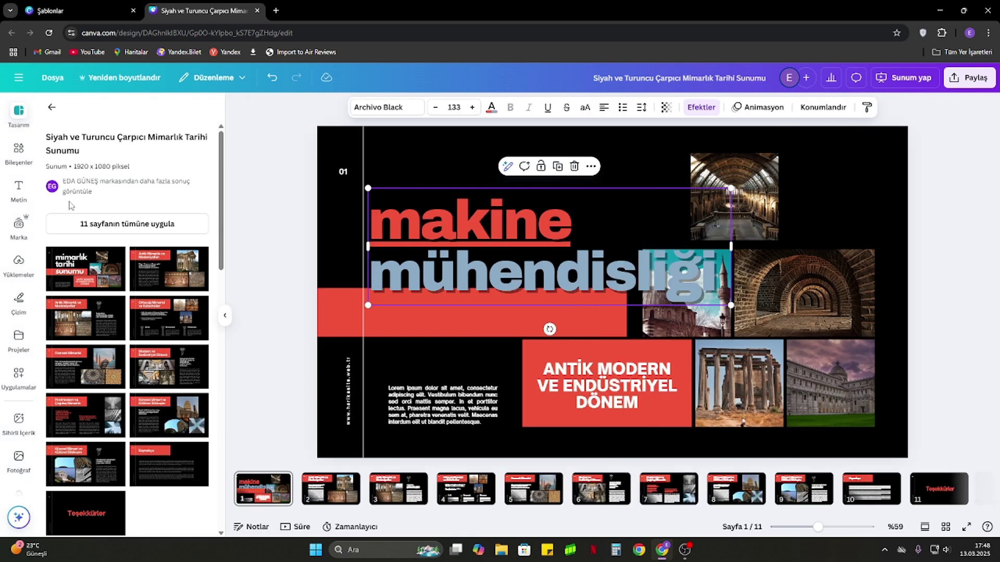
click(19, 151)
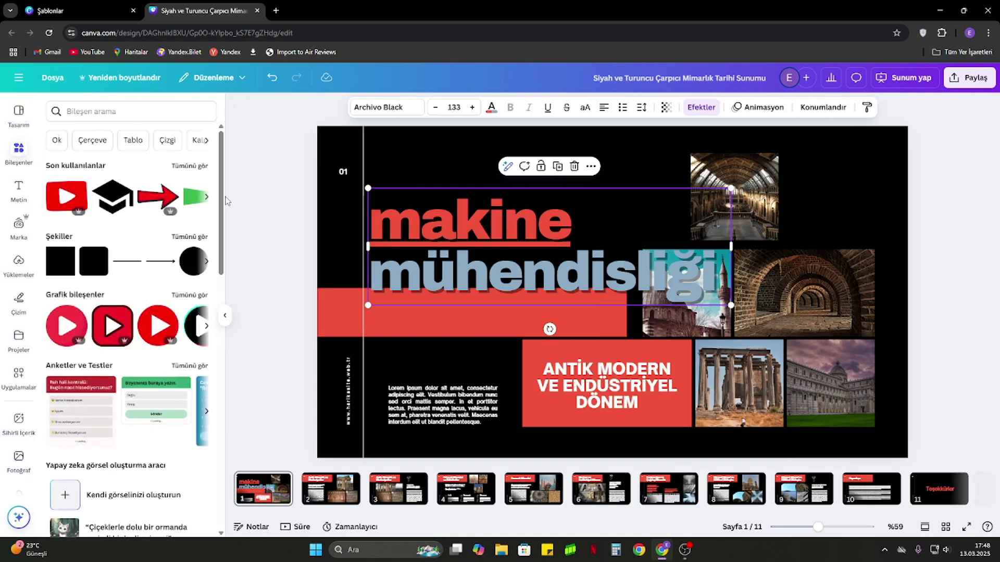
Search Elements for 'mimarlık' and filter the results to Graphics.
click(128, 114)
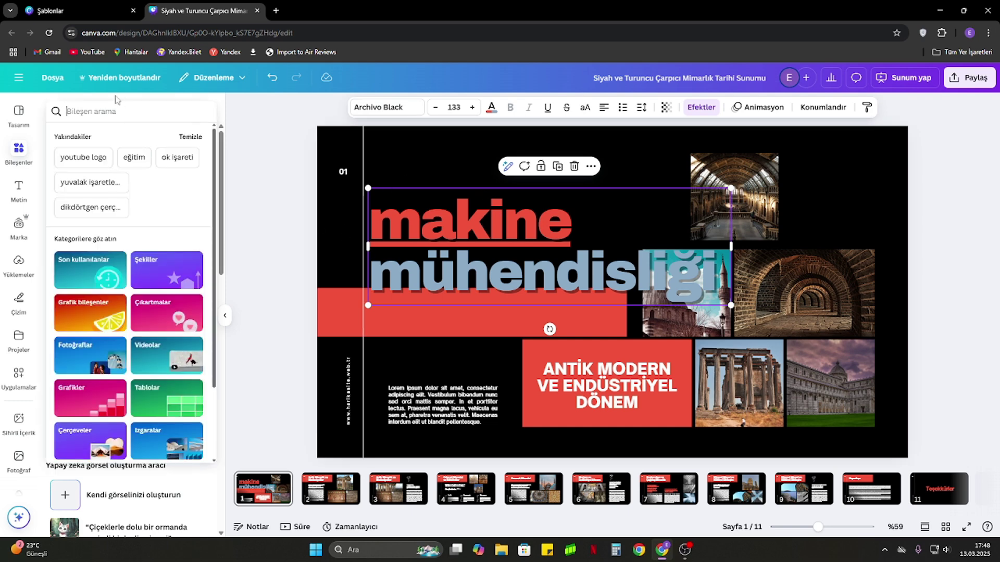
text(mima)
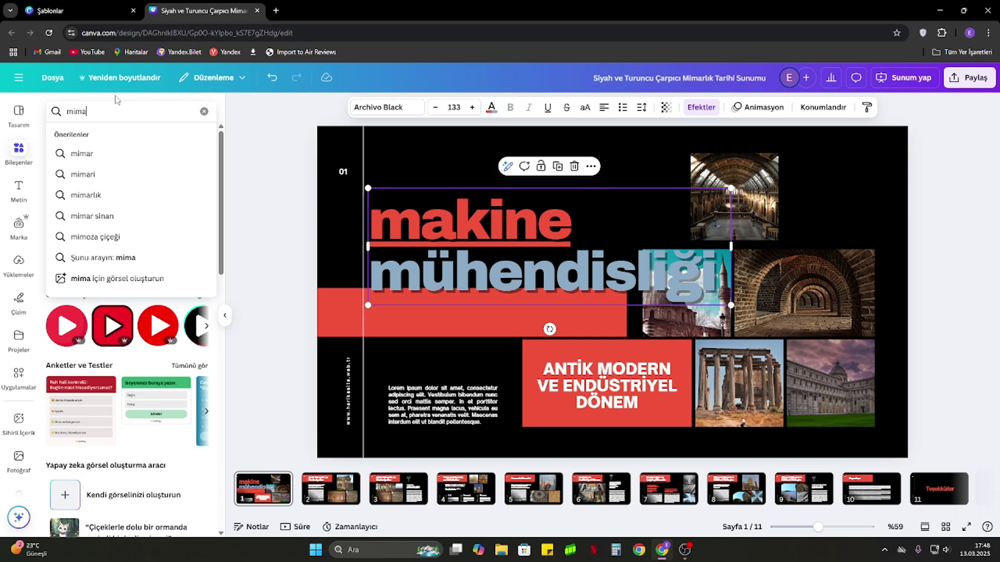
text(rlo)
key(BackSpace)
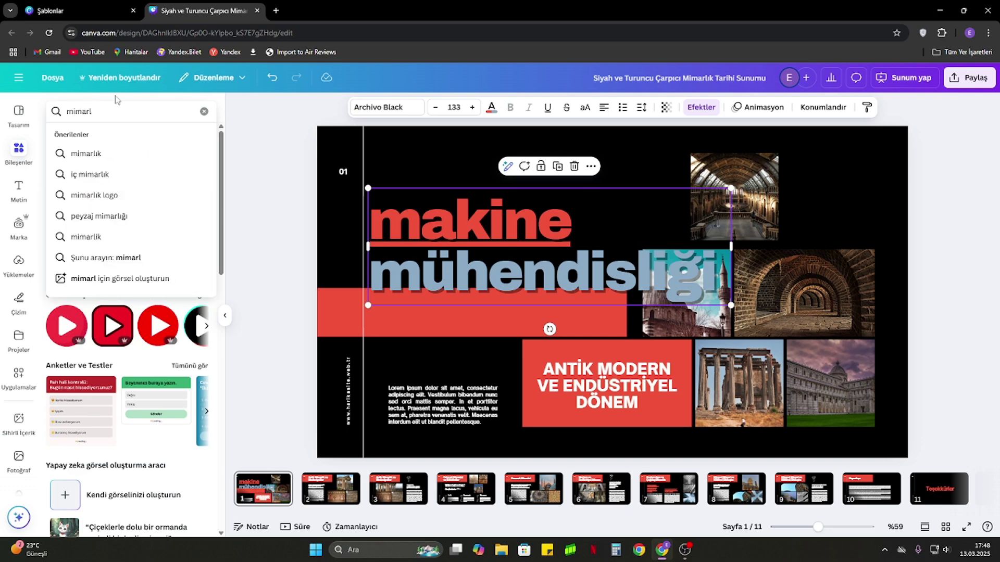
key(Return)
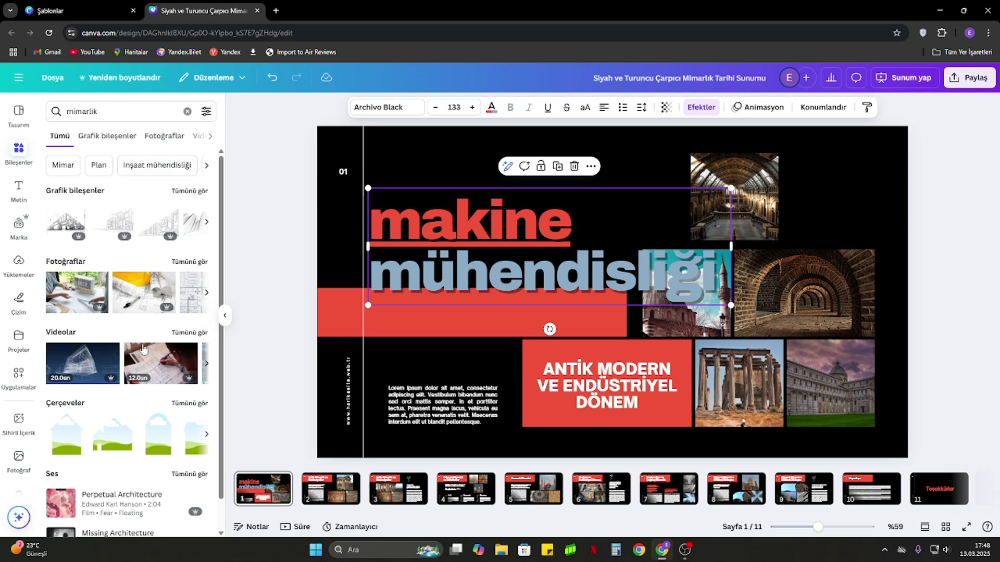
click(191, 190)
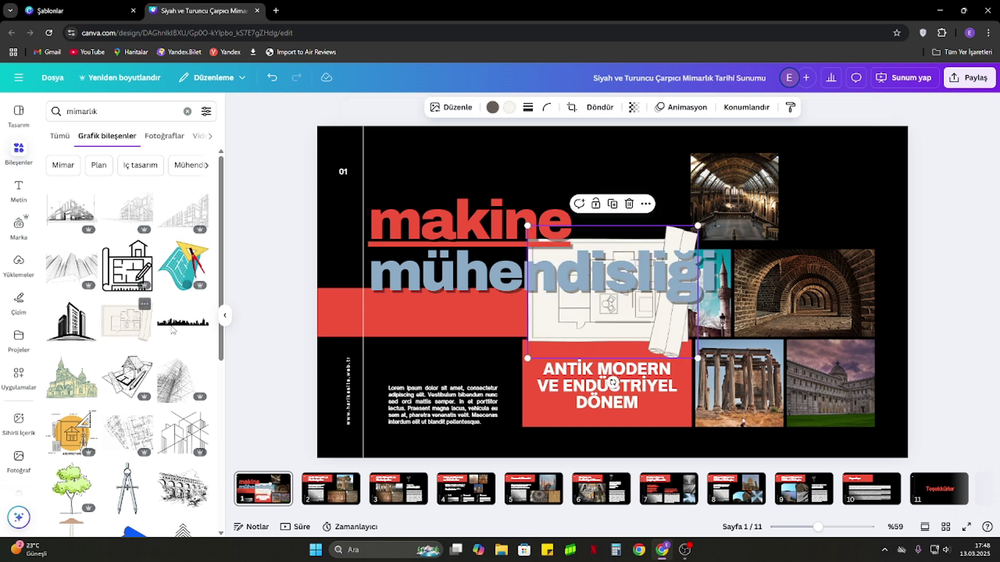
Add a small floor-plan graphic at the top-left above 'makine'.
drag(127, 334, 566, 351)
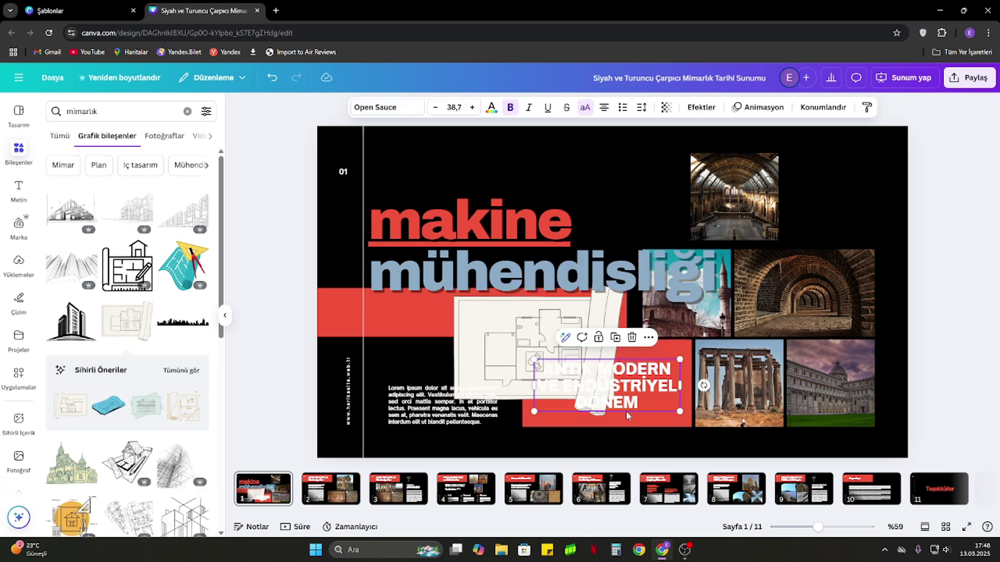
drag(622, 413, 568, 376)
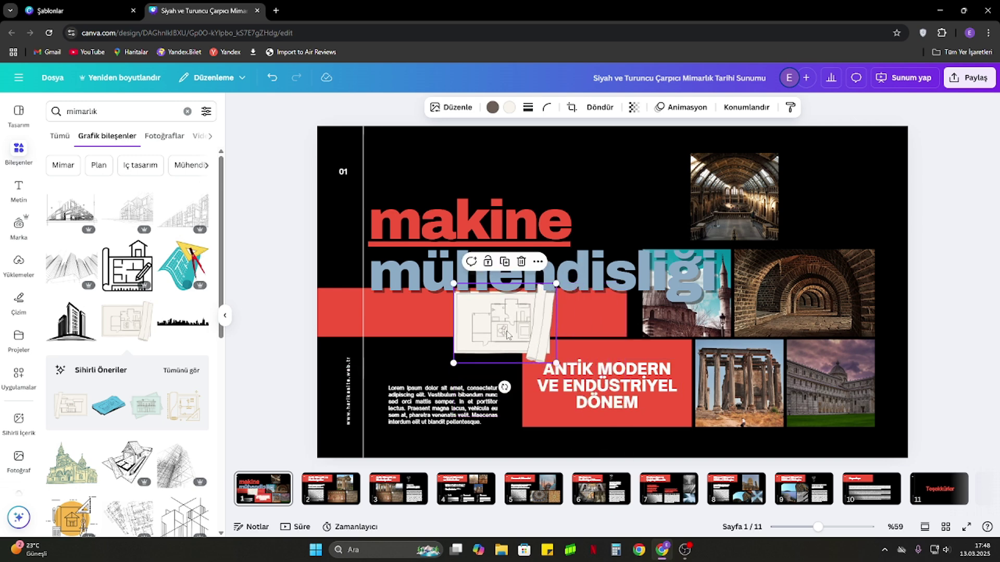
drag(516, 329, 411, 166)
click(315, 226)
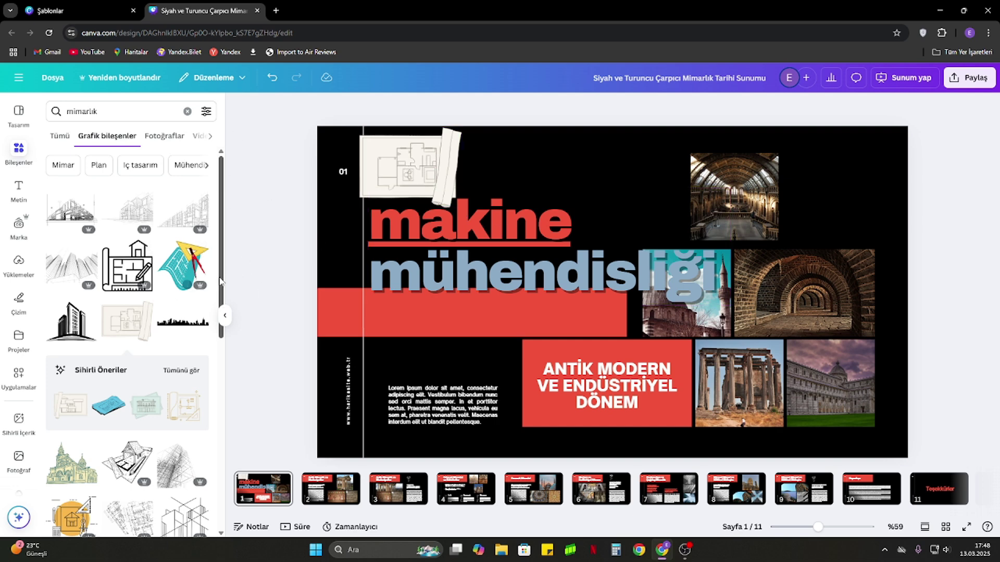
scroll(219, 282, down, 4)
scroll(224, 297, down, 3)
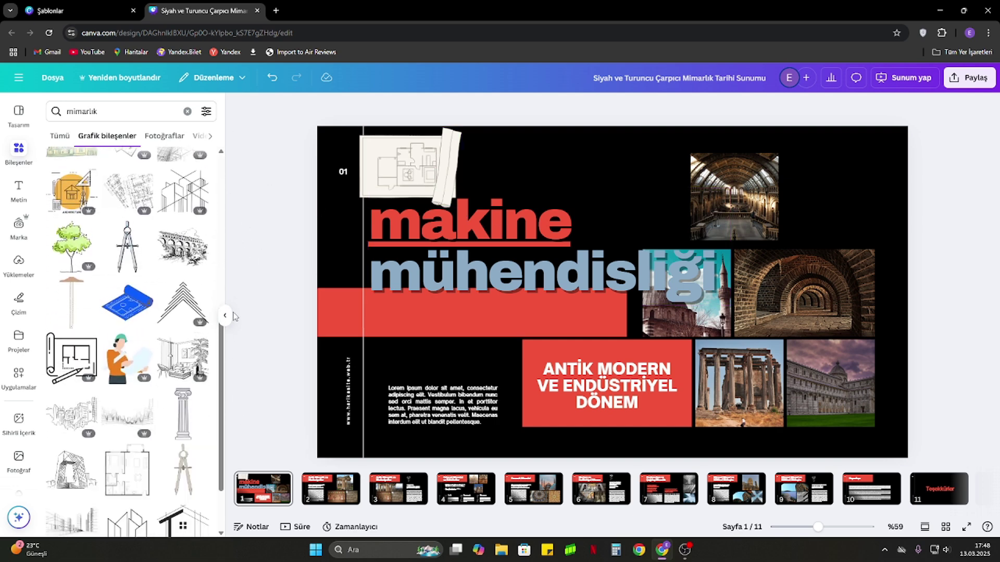
scroll(229, 315, up, 10)
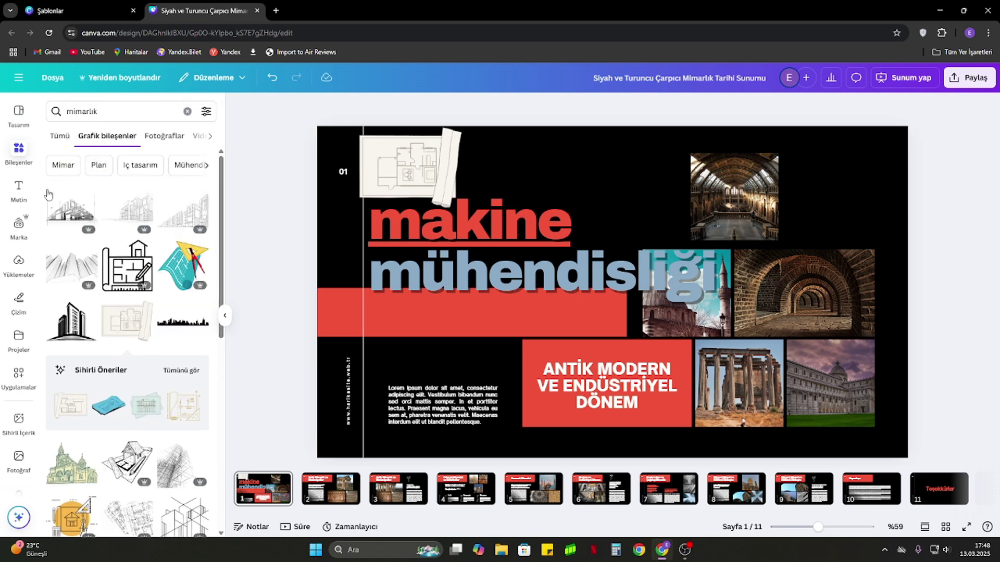
click(19, 150)
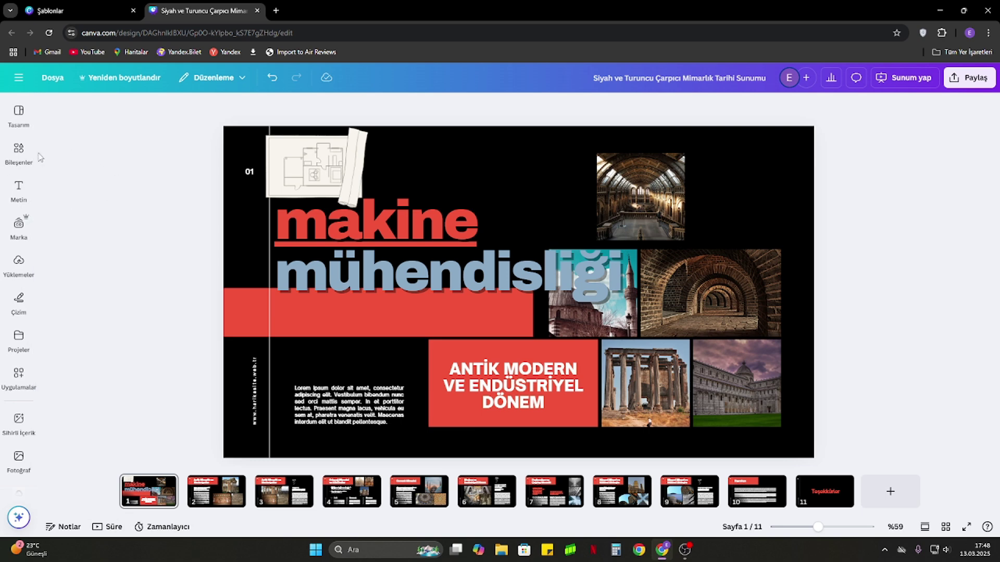
Place the 20-second wireframe building video, shrunk, above 'mühendisliği' on slide 1.
click(19, 150)
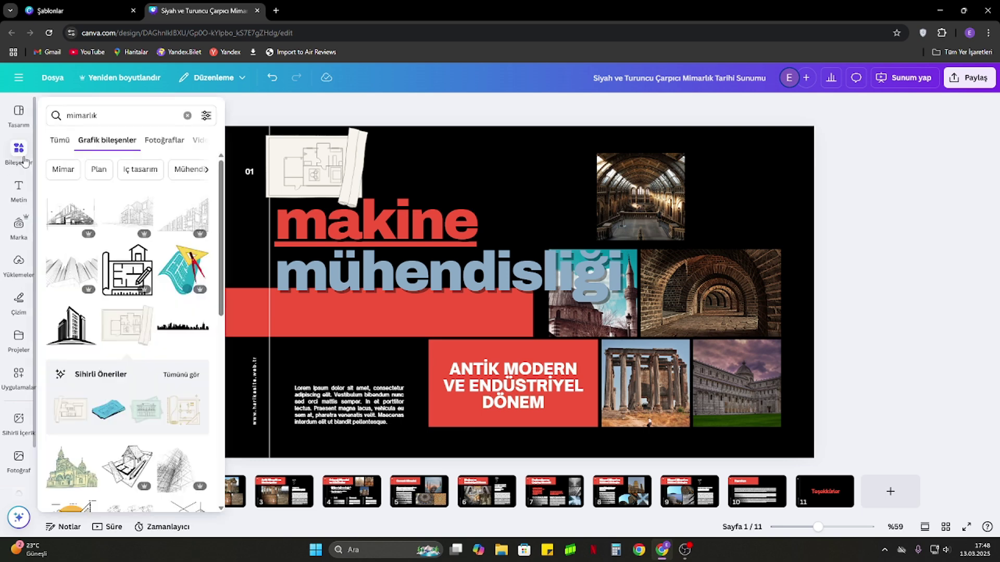
click(58, 142)
scroll(128, 313, down, 1)
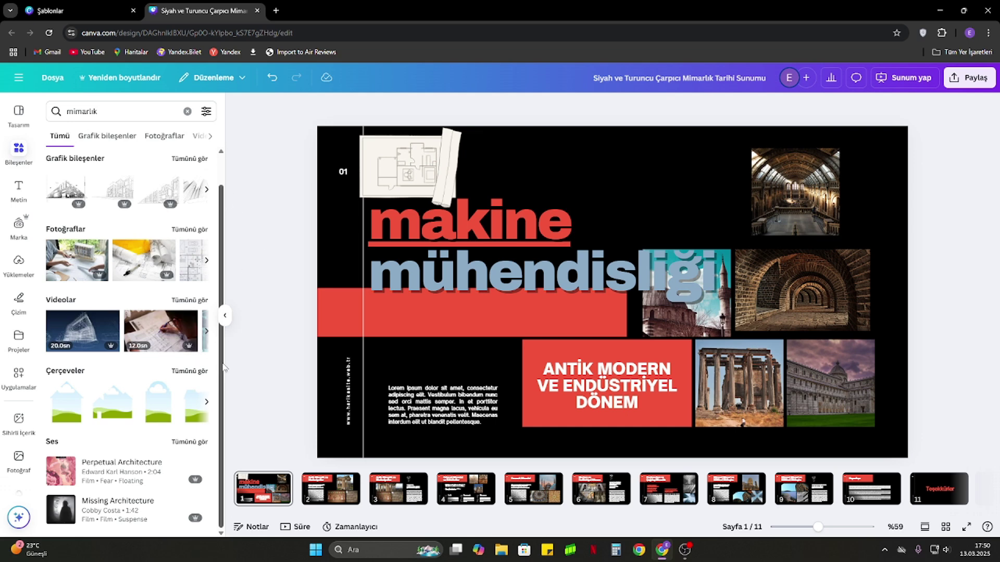
mouse_move(83, 331)
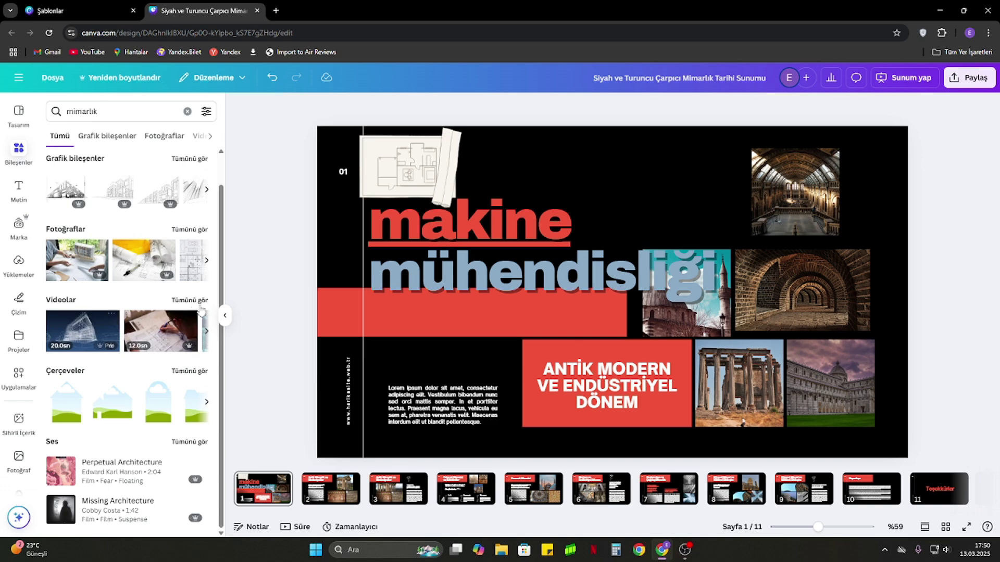
click(98, 326)
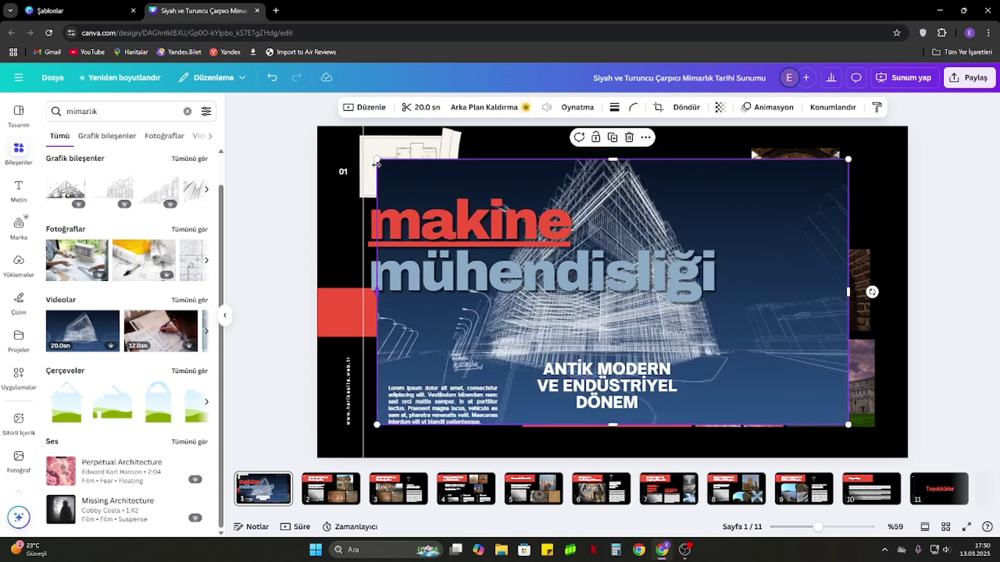
mouse_move(412, 217)
mouse_down()
mouse_move(475, 252)
mouse_move(648, 313)
mouse_up()
drag(755, 292, 654, 187)
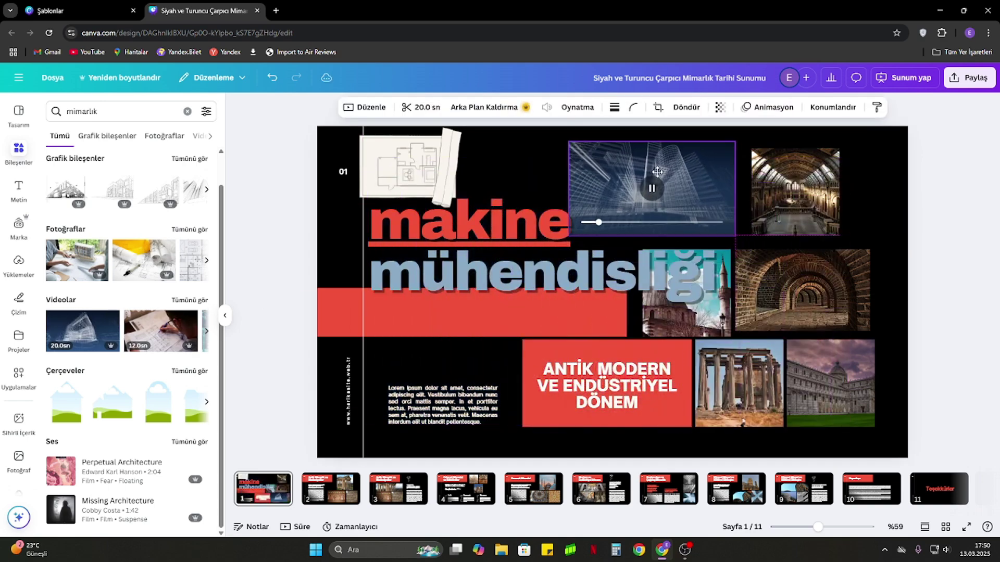
click(548, 208)
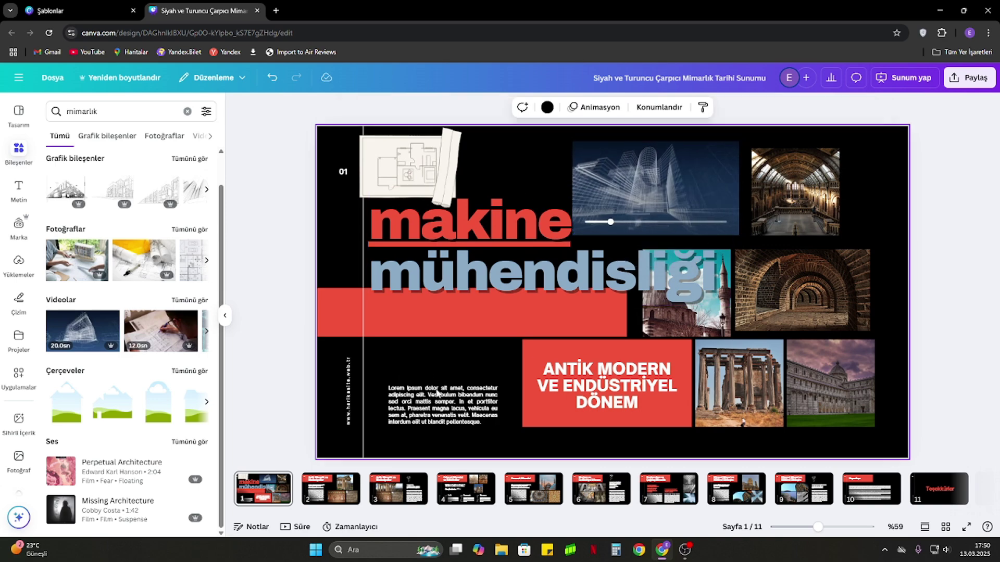
click(343, 499)
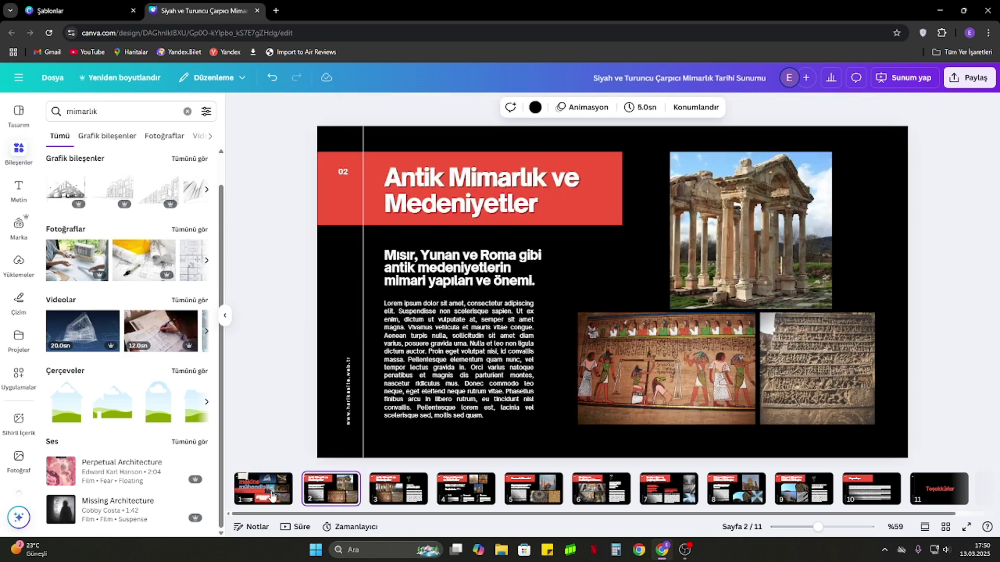
Make the grey corridor photo from the mimarlık results slide 2's background.
click(272, 496)
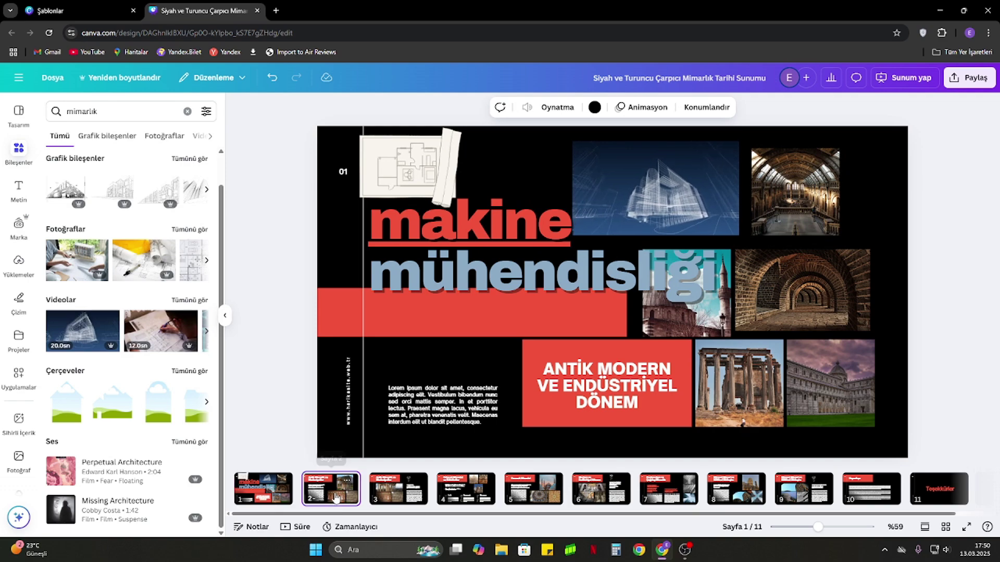
click(336, 499)
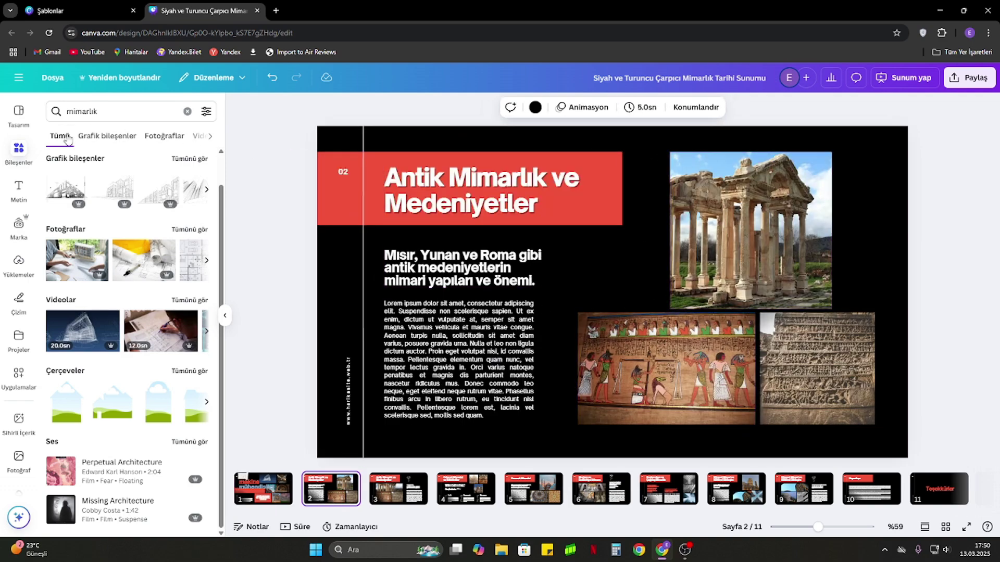
click(107, 136)
click(164, 137)
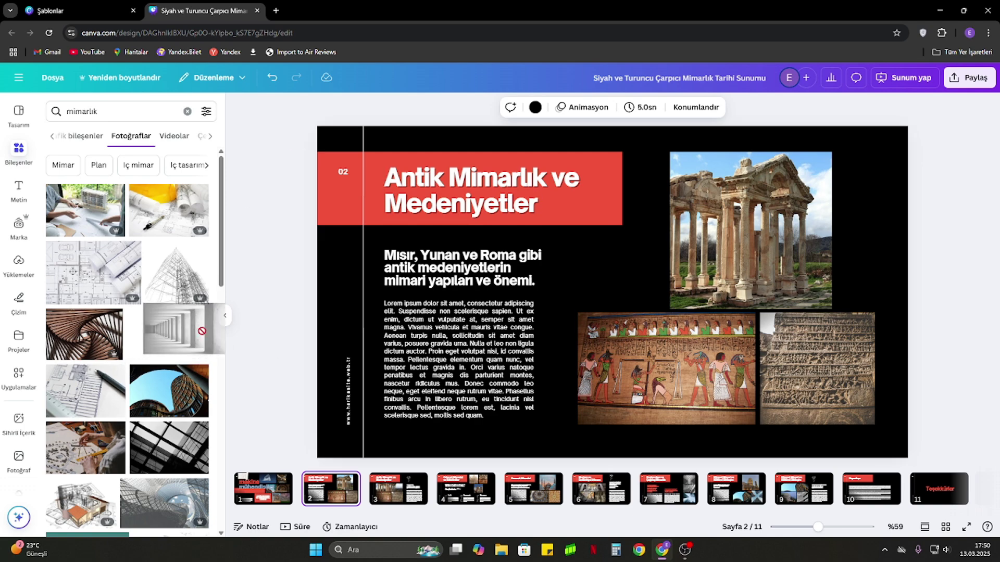
drag(177, 333, 517, 198)
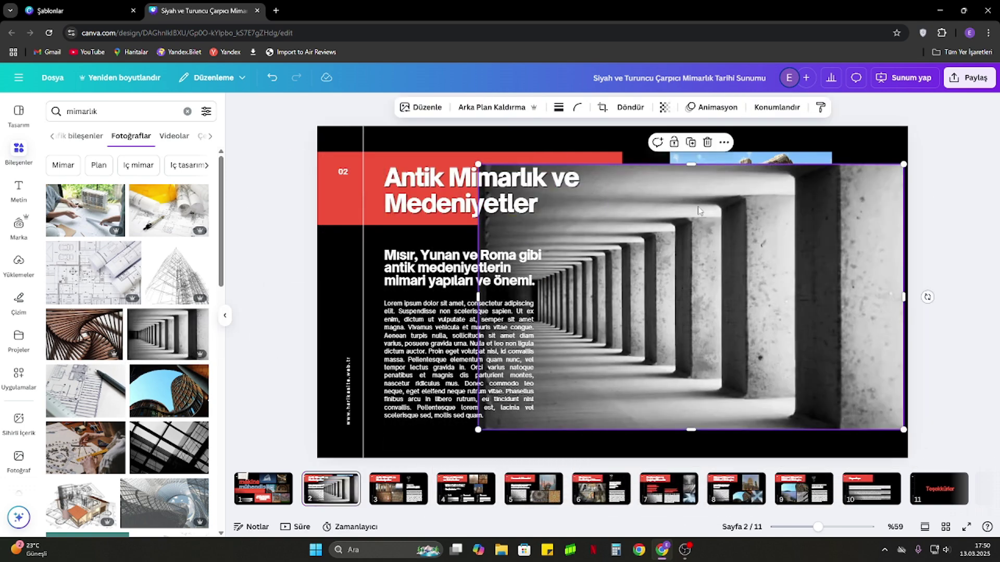
right_click(628, 197)
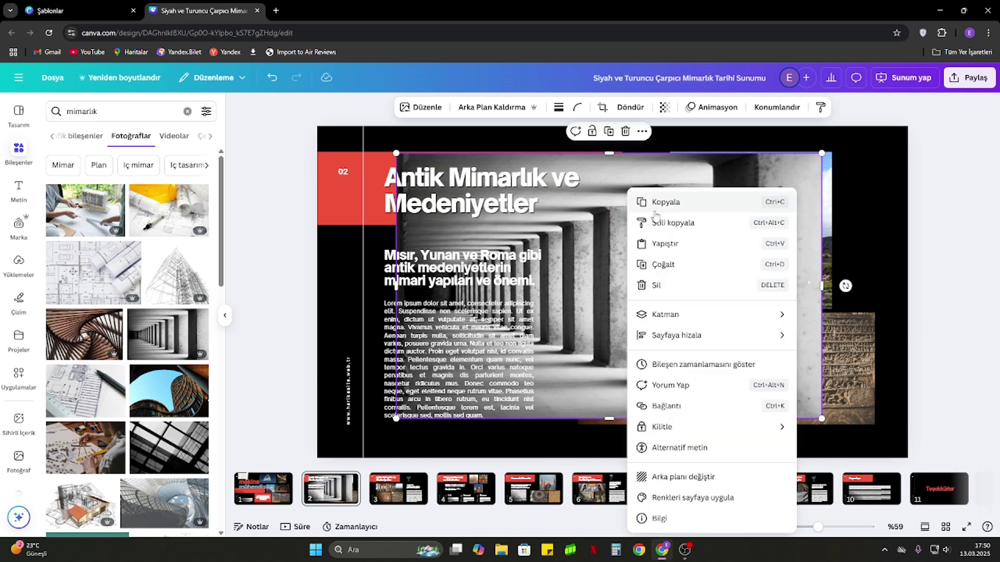
click(688, 478)
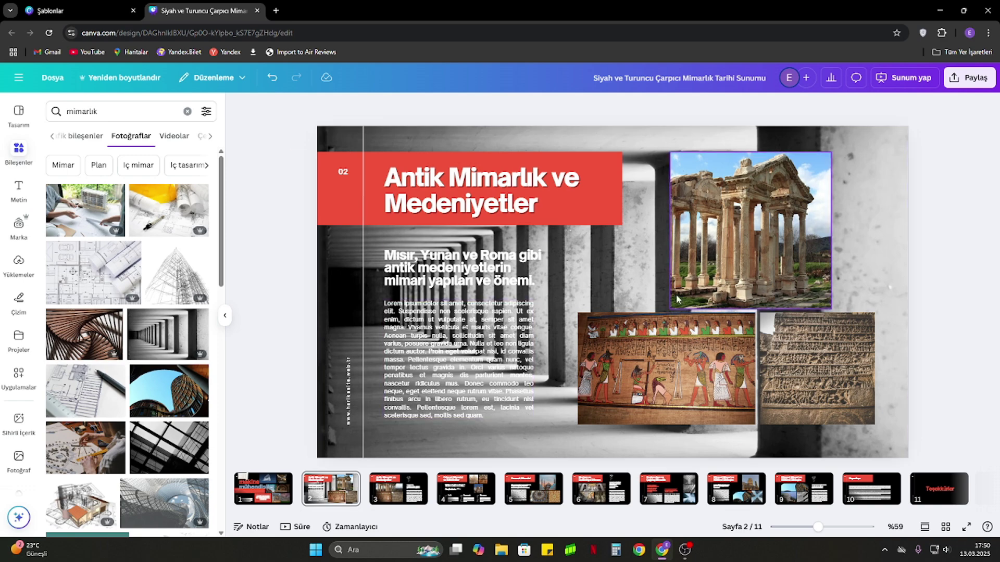
Fade slide 2's background photo to transparency 14.
right_click(624, 246)
click(648, 246)
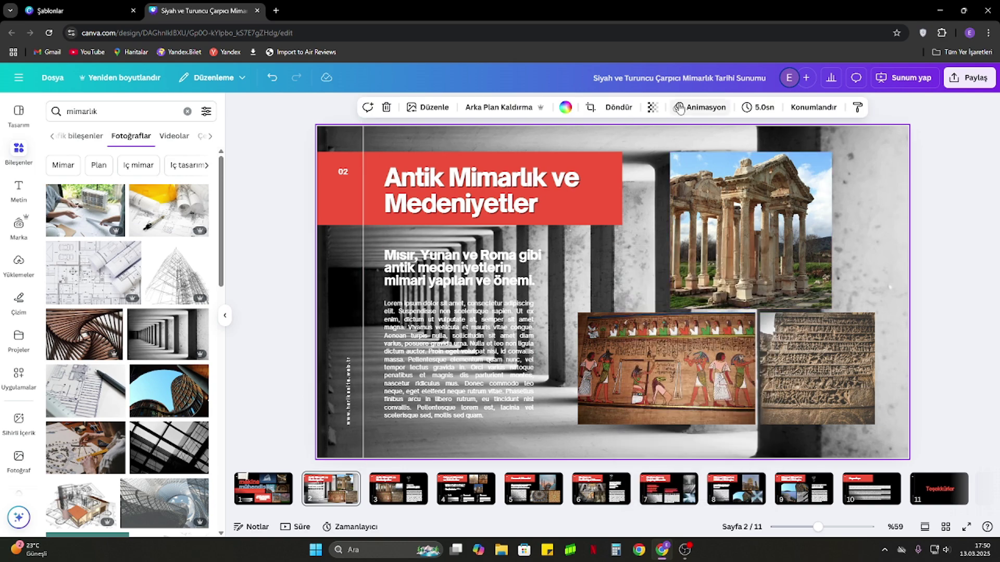
click(653, 109)
drag(675, 151, 611, 156)
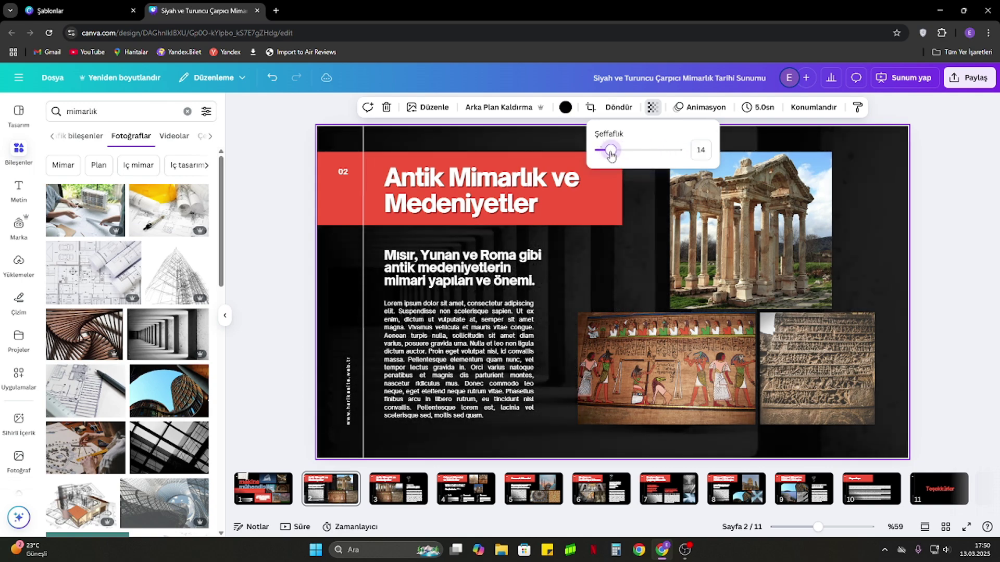
click(276, 235)
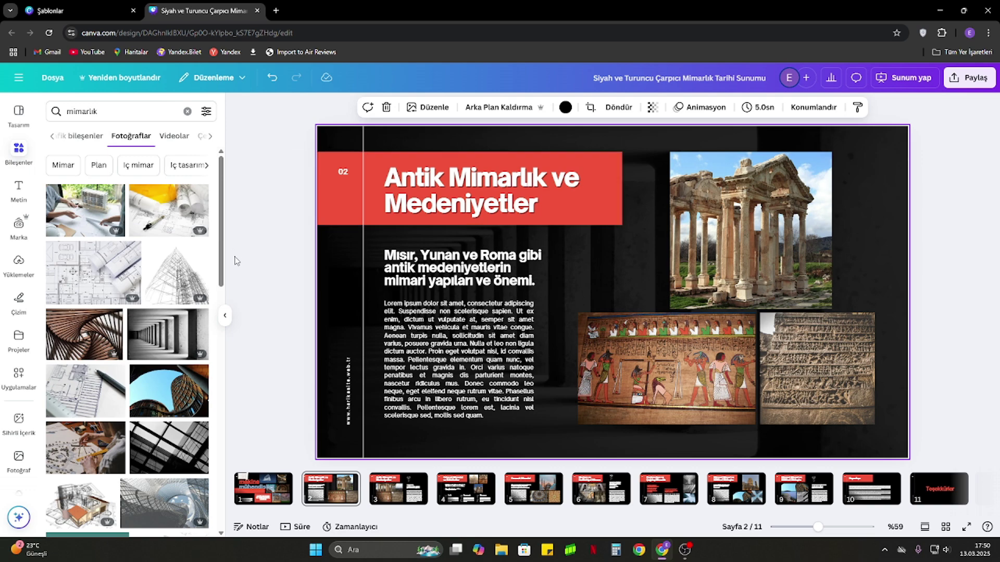
click(471, 179)
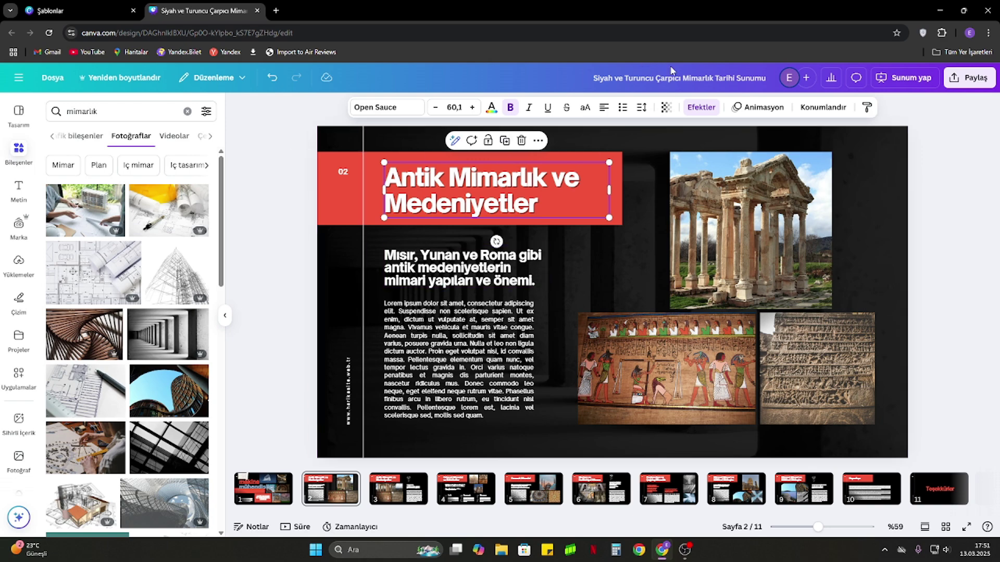
Give the 'Antik Mimarlık ve Medeniyetler' title a black Ana hat outline at thickness 82.
click(701, 109)
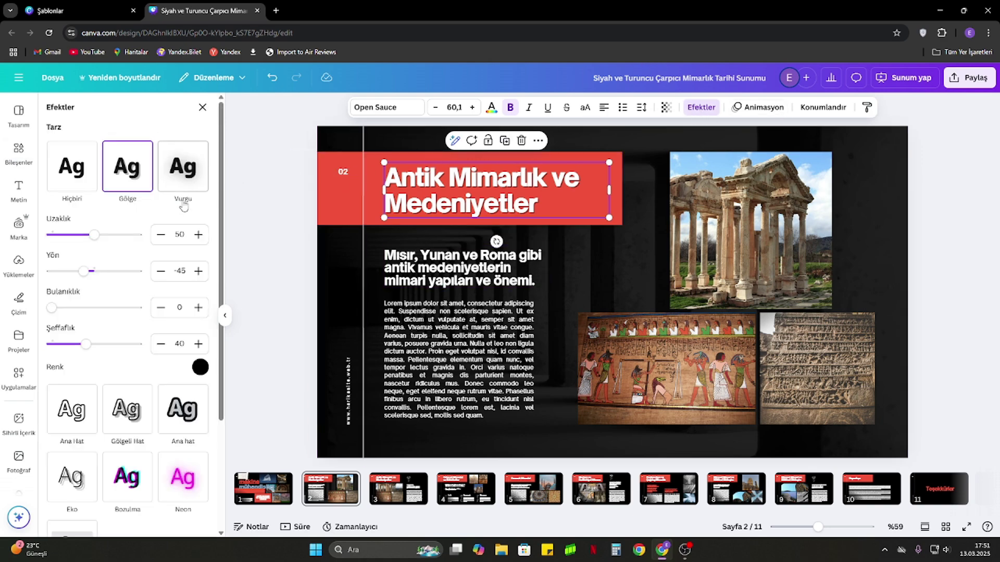
click(173, 175)
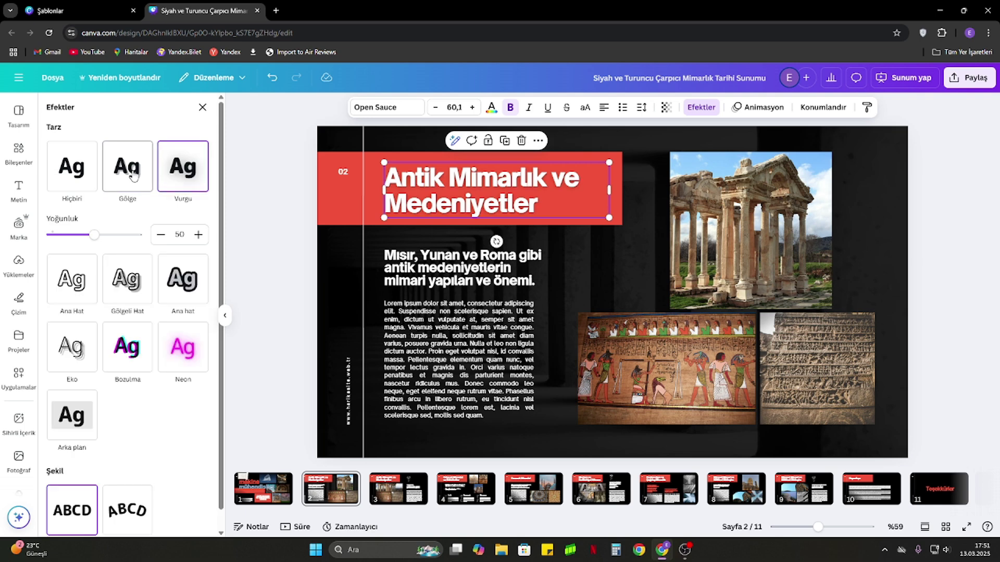
drag(99, 236, 165, 244)
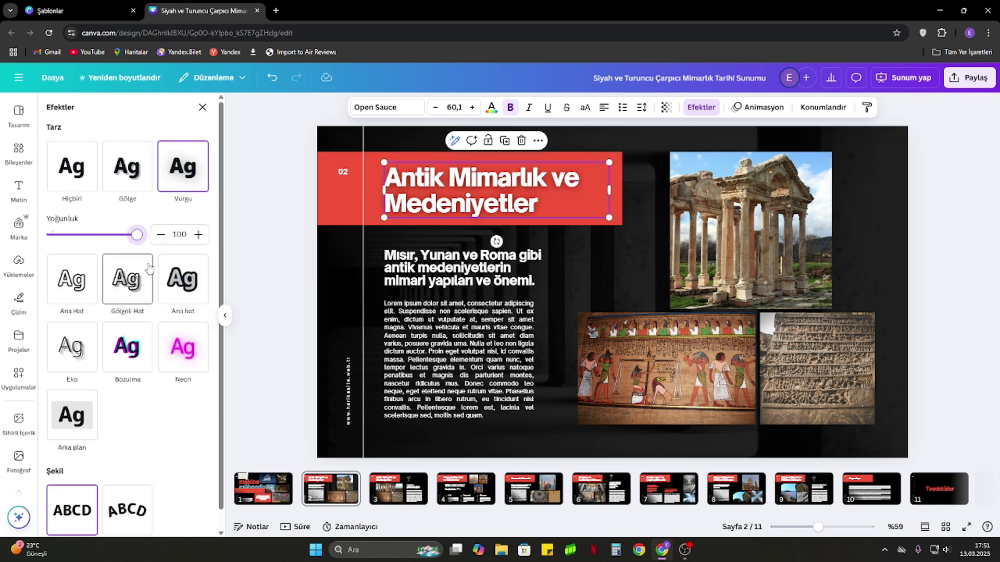
click(185, 290)
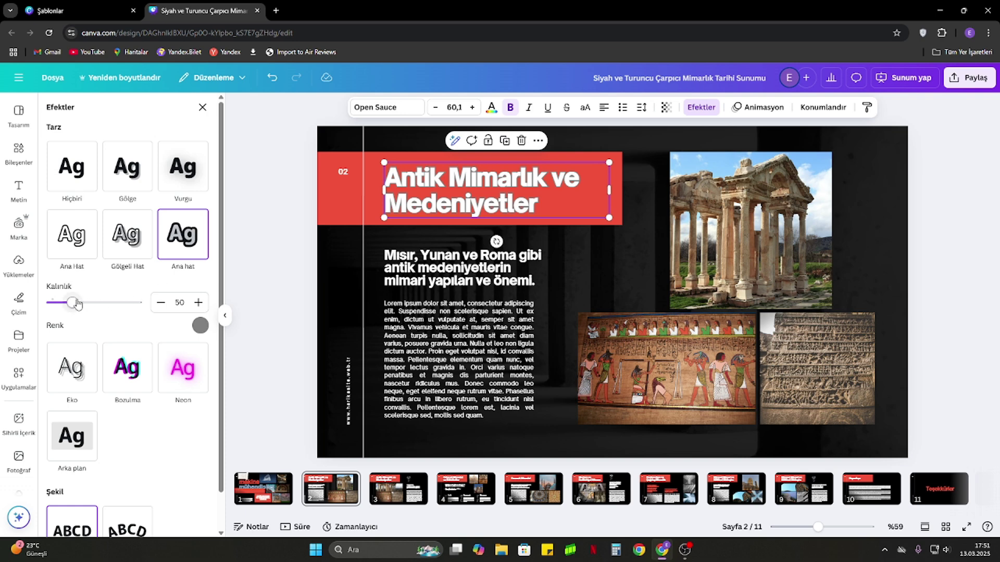
drag(126, 305, 93, 312)
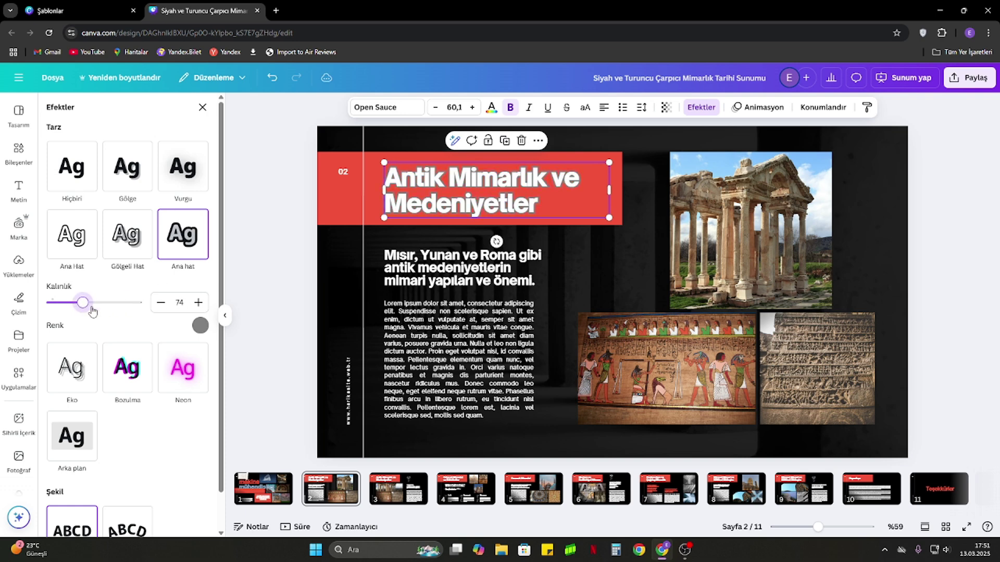
click(200, 325)
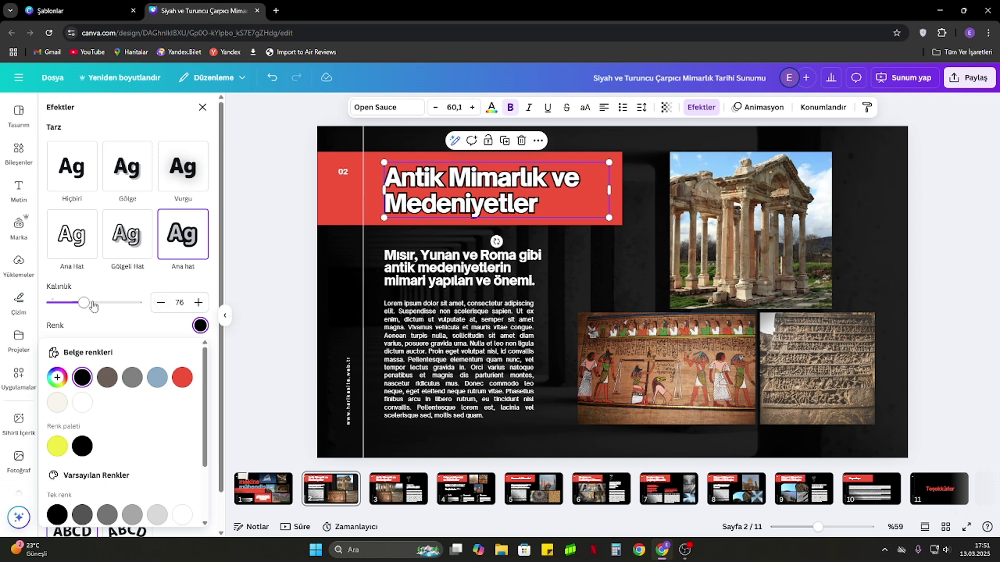
mouse_move(93, 307)
mouse_down()
mouse_move(114, 304)
mouse_move(96, 310)
mouse_up()
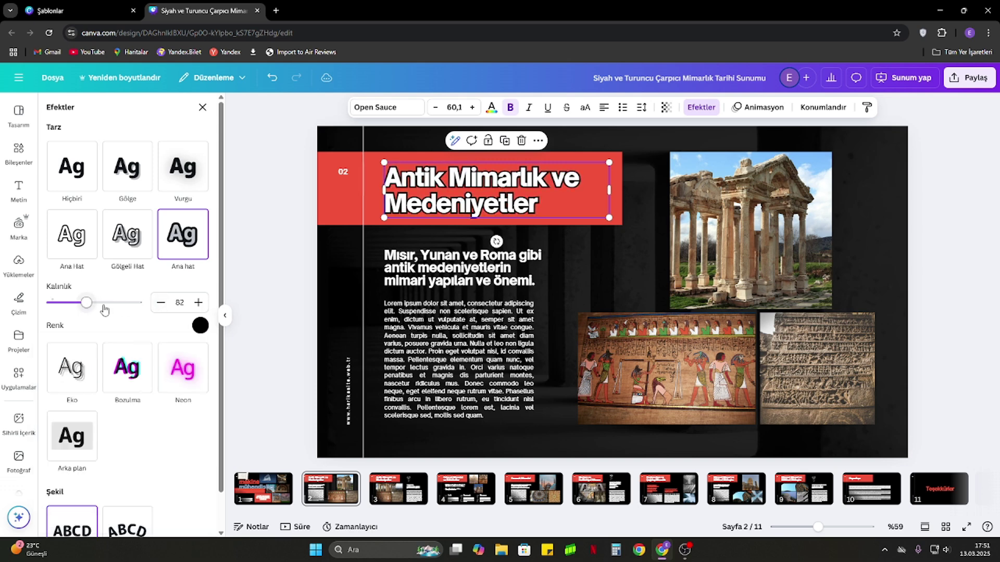
key(Escape)
click(273, 280)
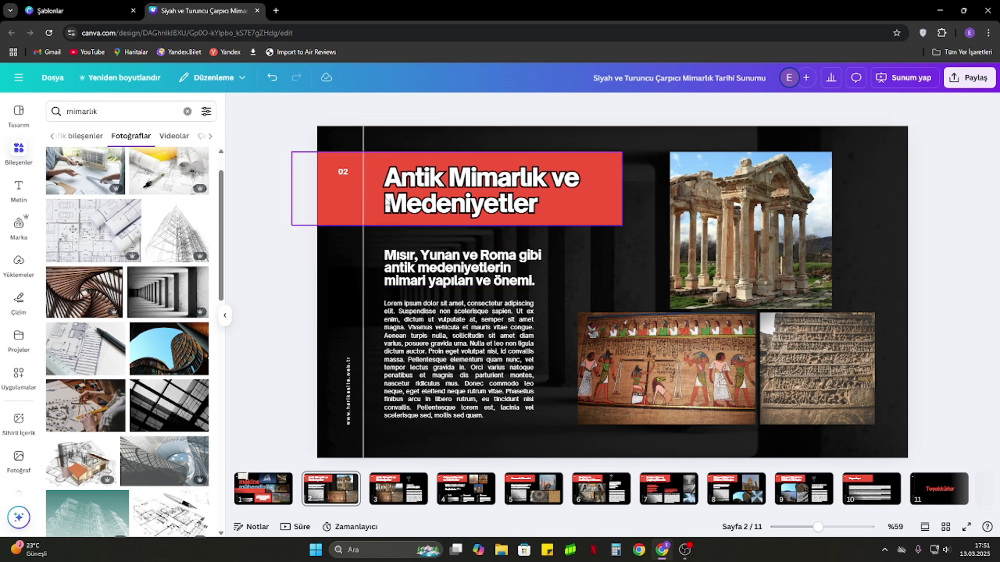
Apply the Sağa animation to the temple photo on slide 2.
click(341, 206)
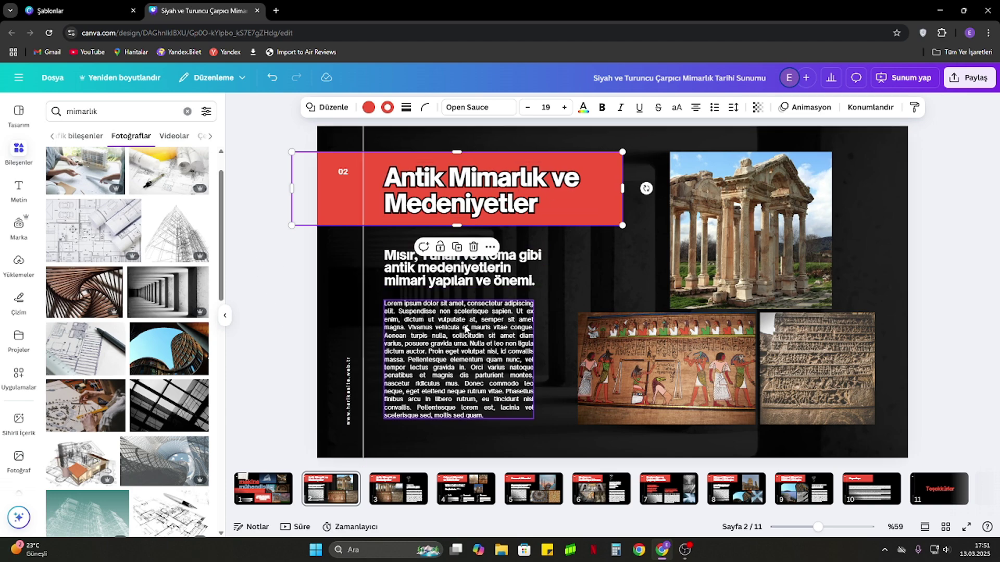
click(771, 215)
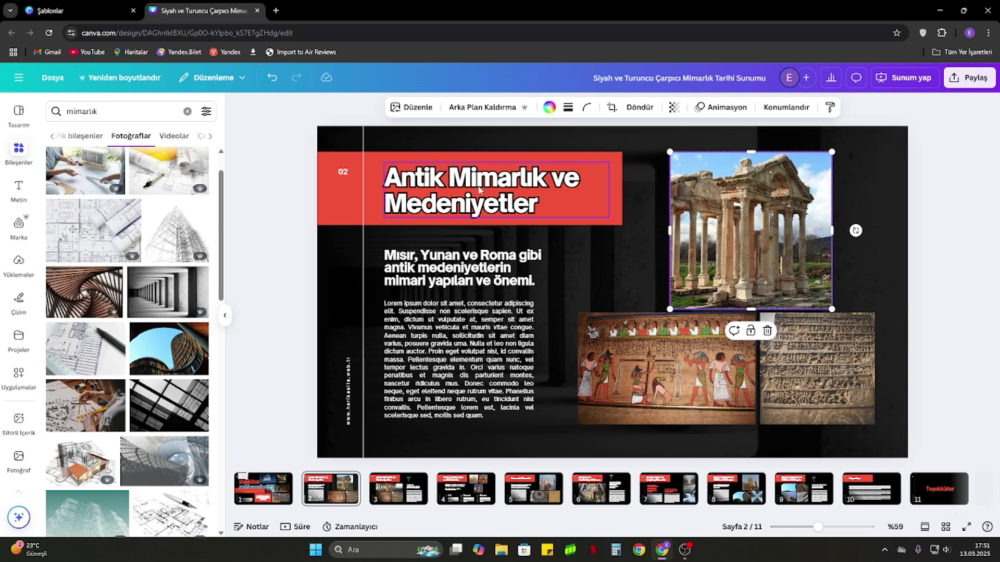
click(722, 107)
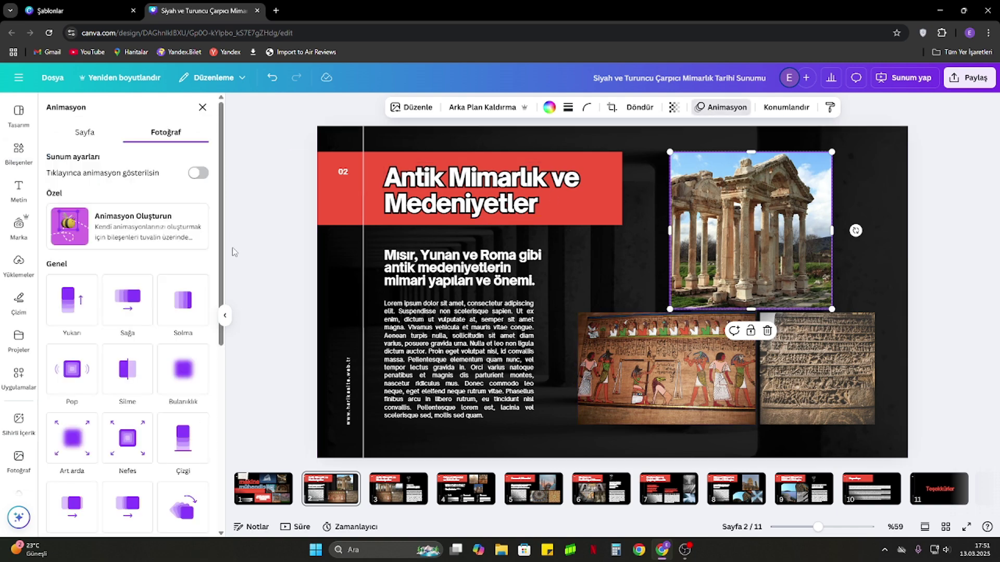
scroll(127, 250, down, 1)
click(125, 246)
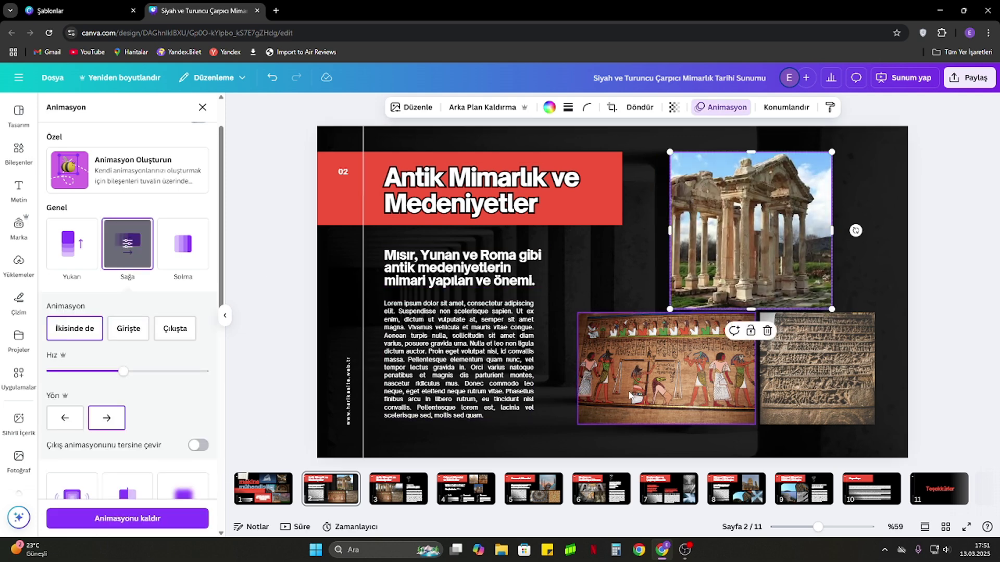
Animate the Egyptian fresco with Silme and the stone relief with Bulanıklık.
click(625, 365)
click(133, 330)
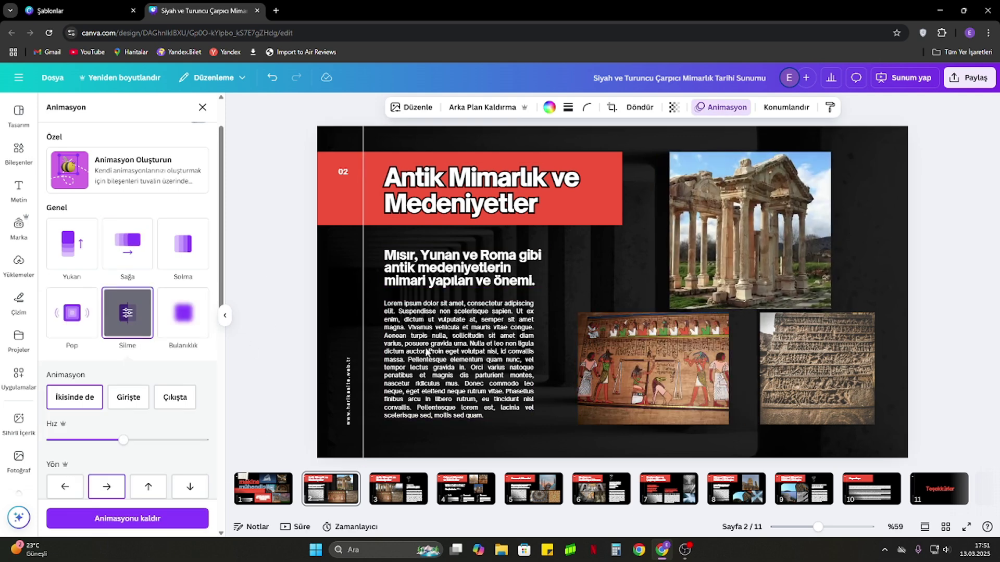
key(Tab)
click(182, 335)
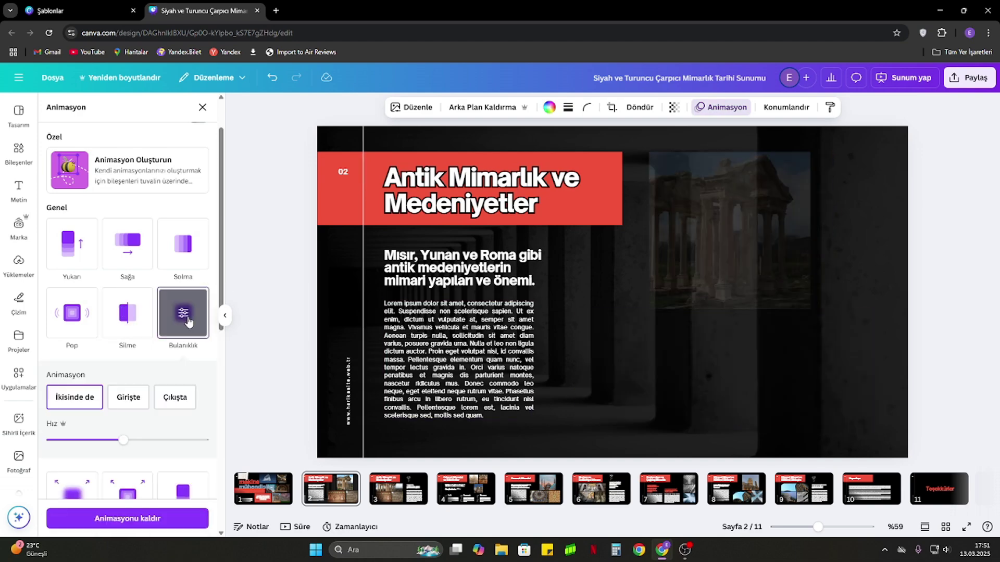
Return to slide 2 and start the full-screen presentation with Sunum yap.
click(651, 289)
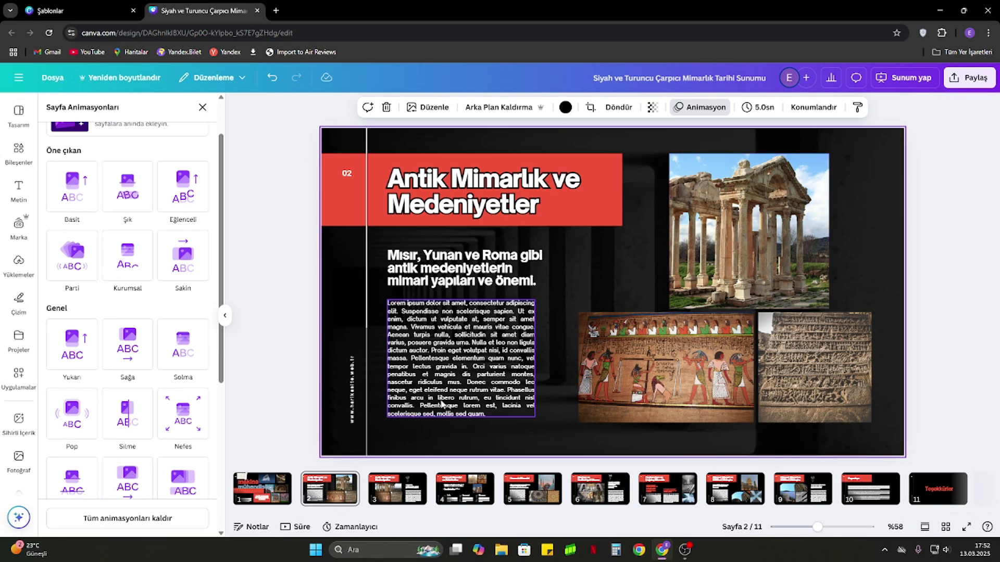
click(264, 493)
click(330, 490)
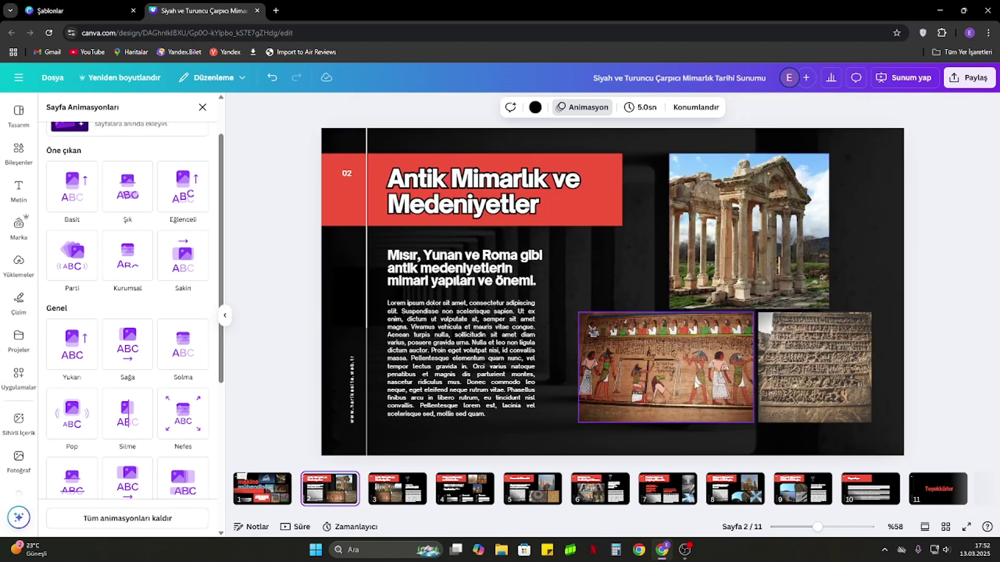
click(965, 525)
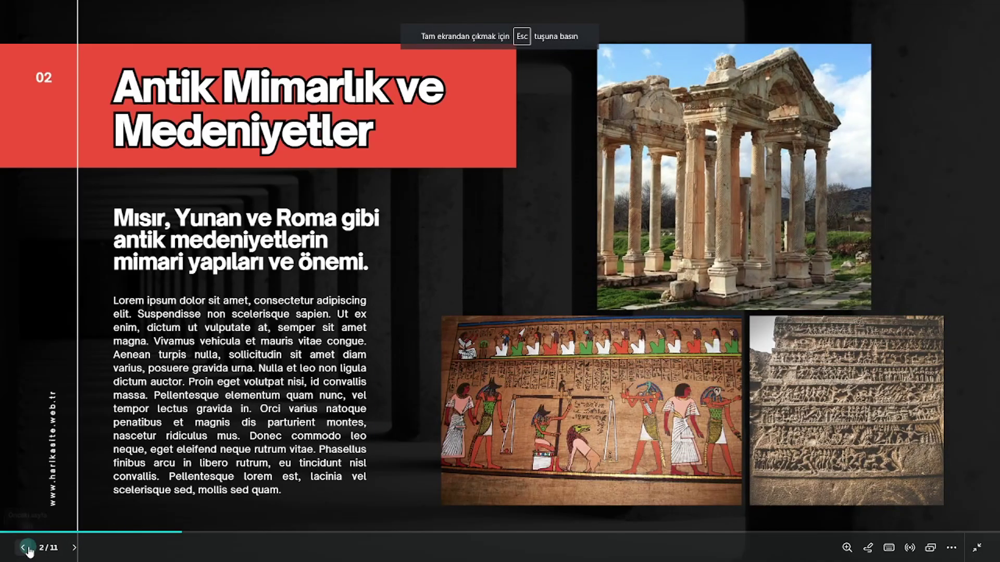
Step back to slide 1, advance to slide 2, then exit the slideshow to the editor.
click(28, 548)
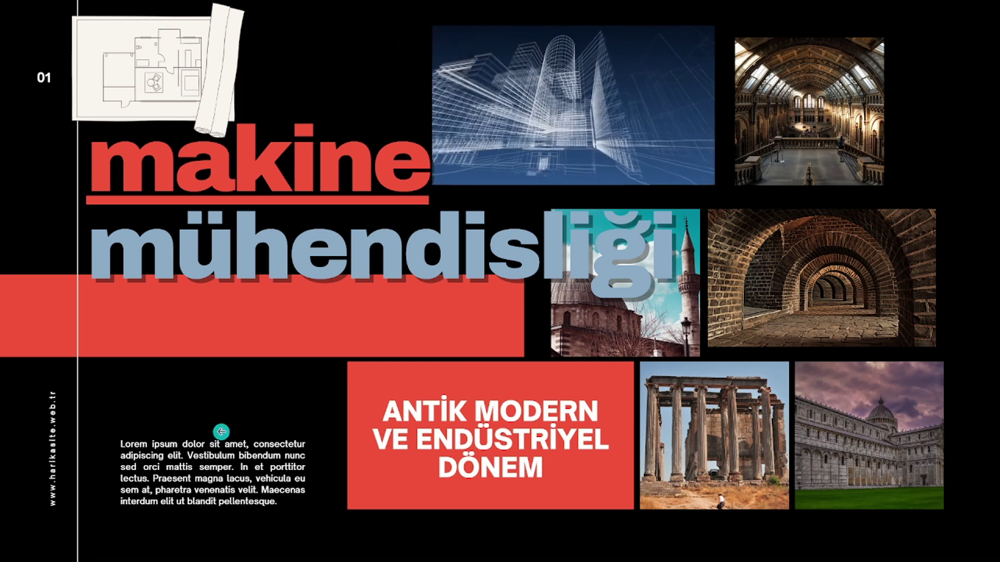
click(74, 548)
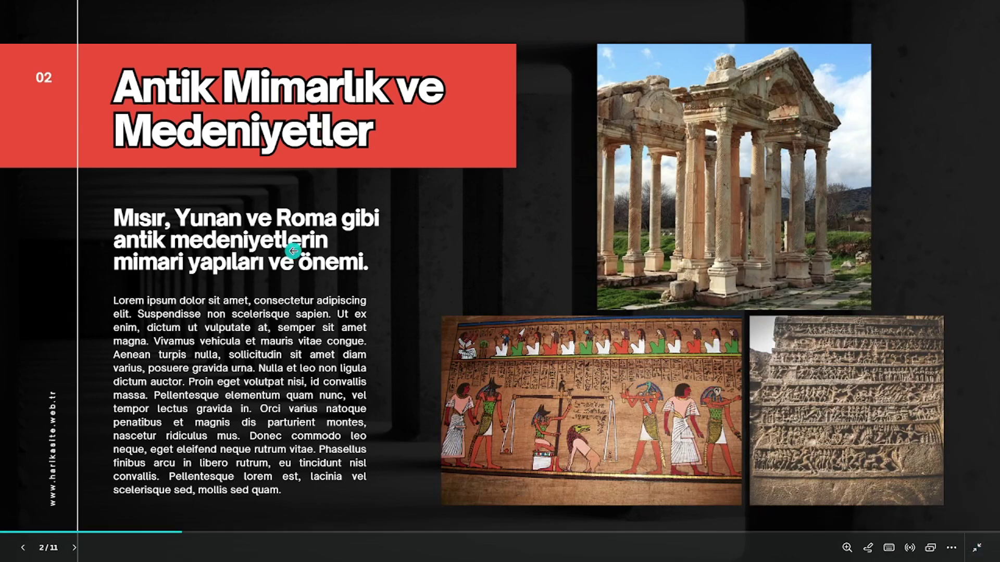
click(74, 548)
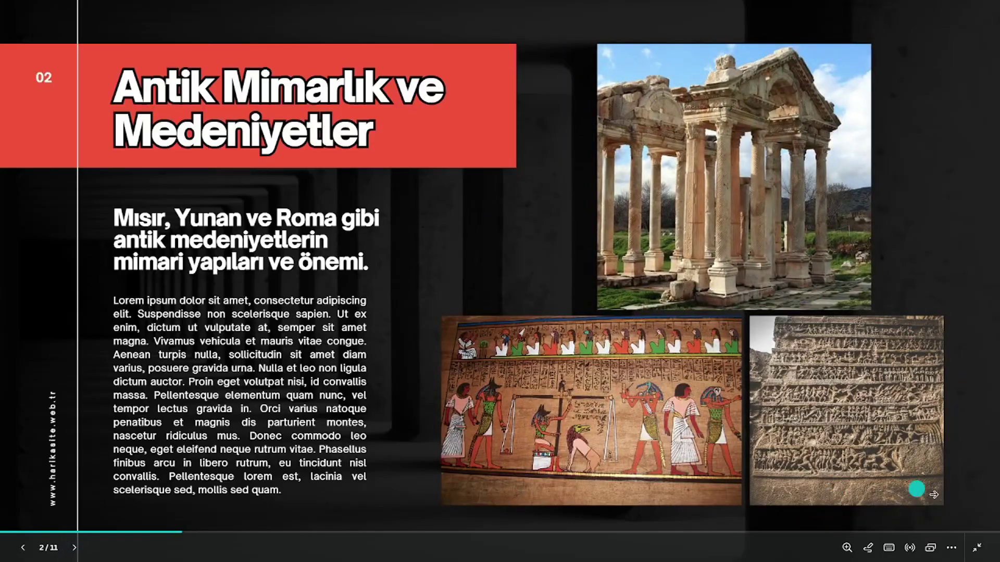
click(977, 547)
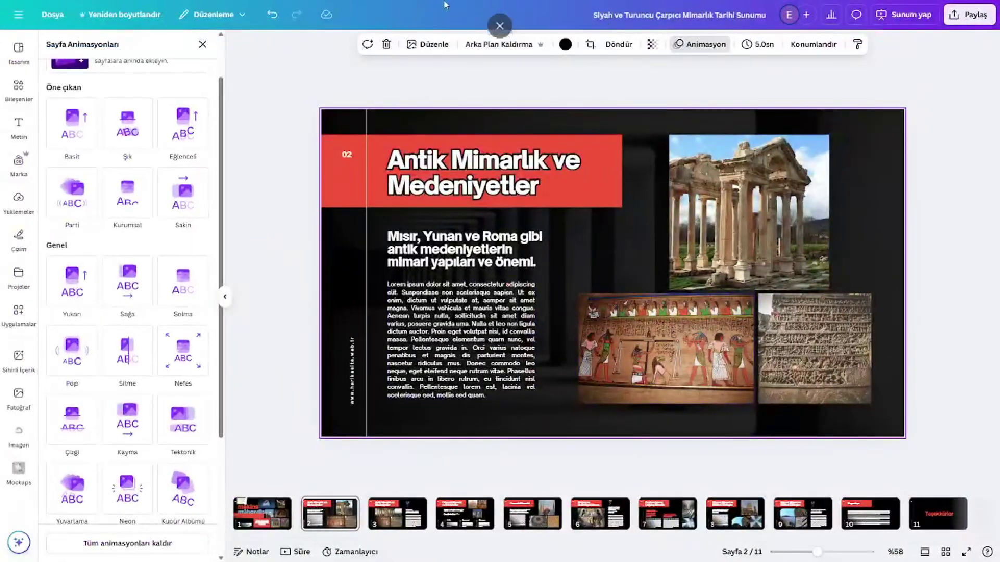
Restore the browser window and give the slide 2 subheading the Blok animation.
click(501, 36)
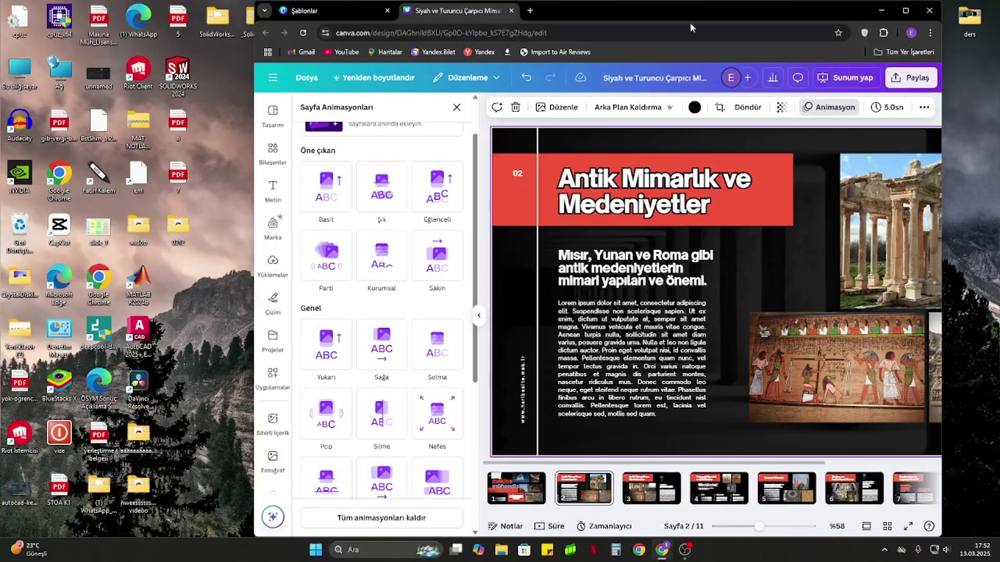
click(915, 10)
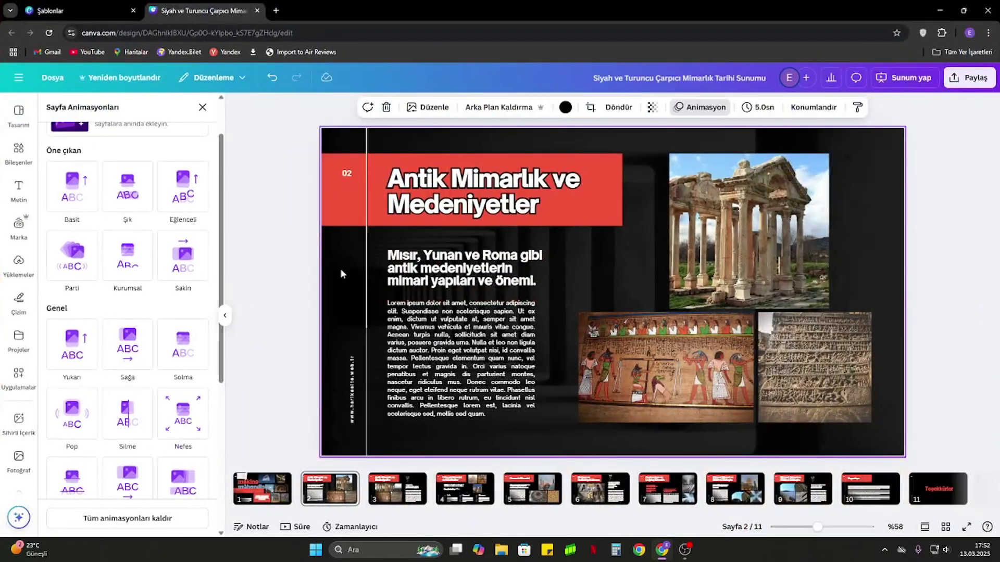
click(461, 359)
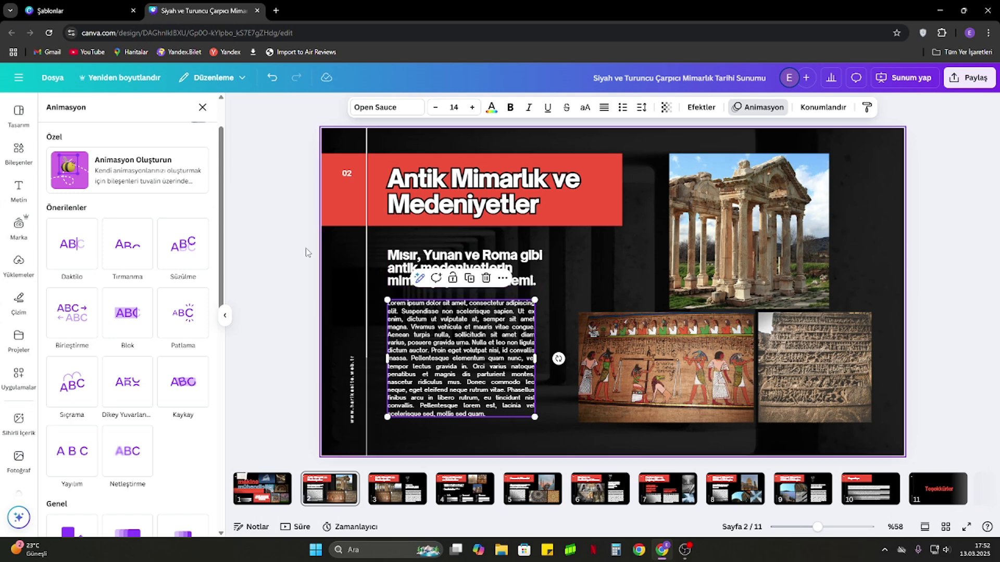
click(183, 251)
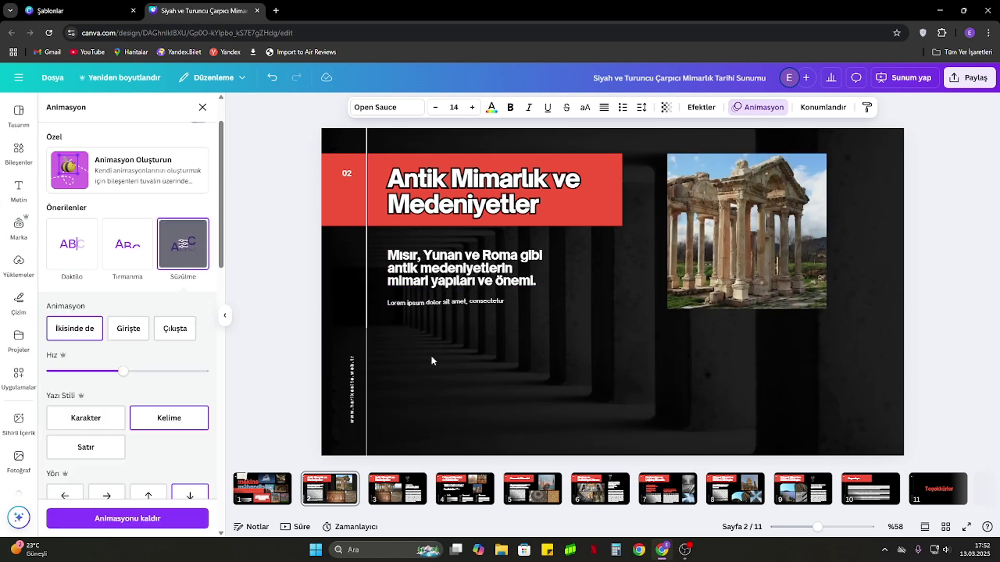
click(435, 268)
click(127, 312)
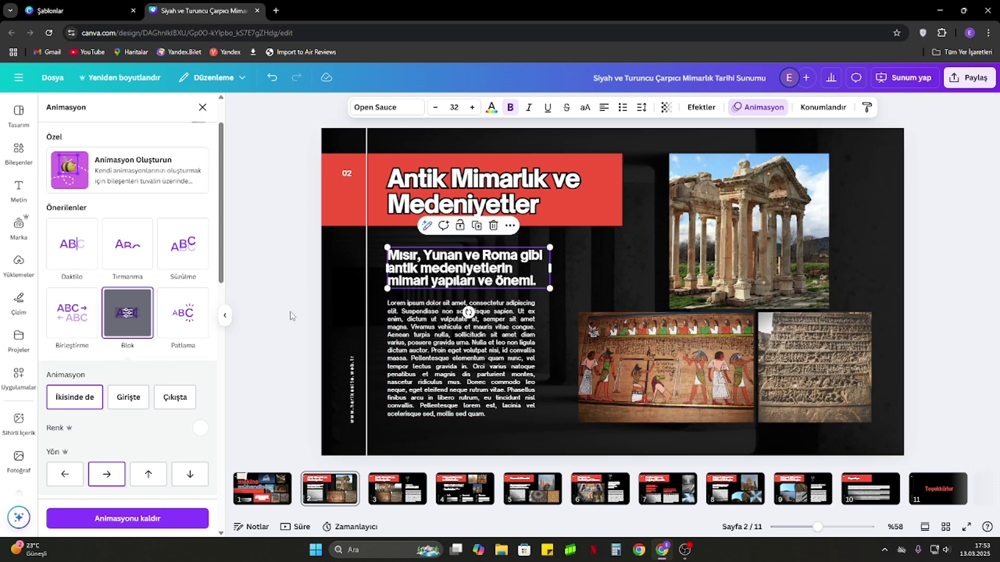
click(202, 107)
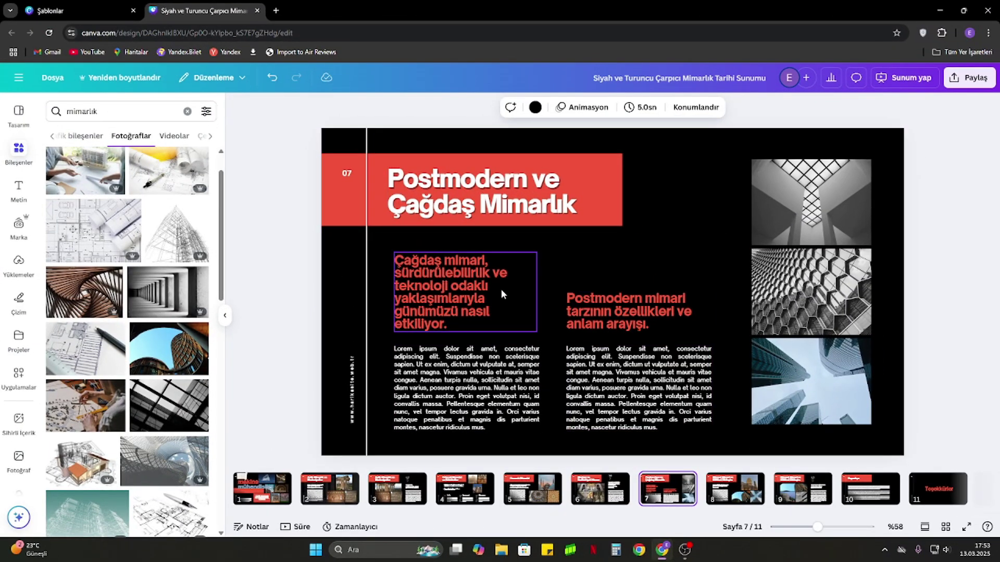
Go to slide 10, Kaynakça, and bring up the Çizim drawing tools.
key(Tab)
key(Tab)
key(Tab)
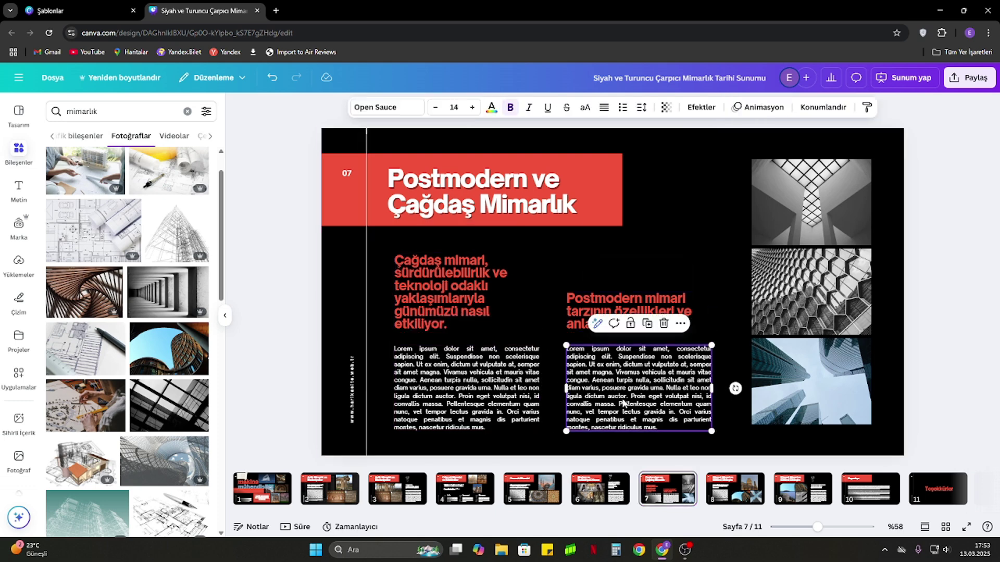
click(822, 502)
key(Right)
key(Right)
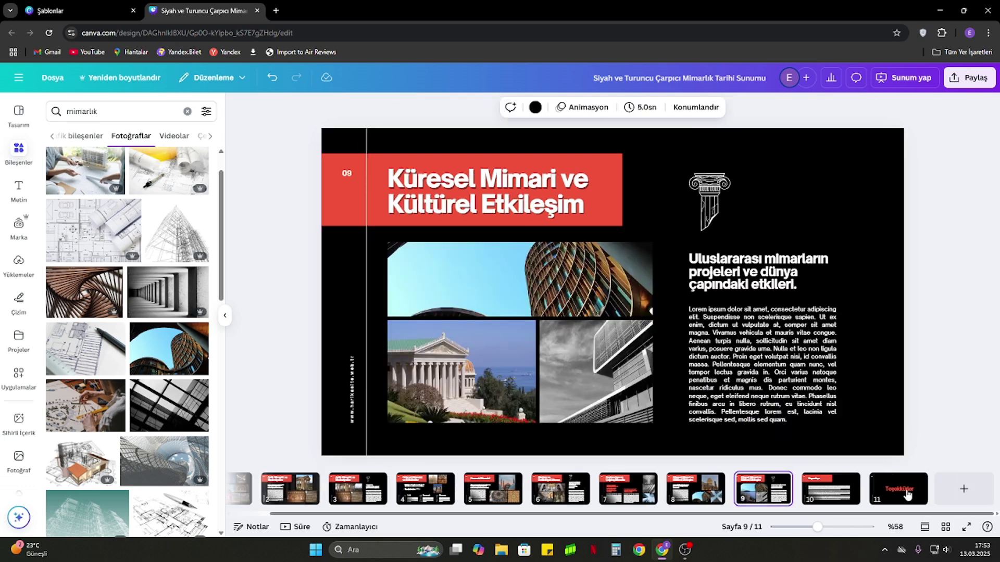
click(836, 487)
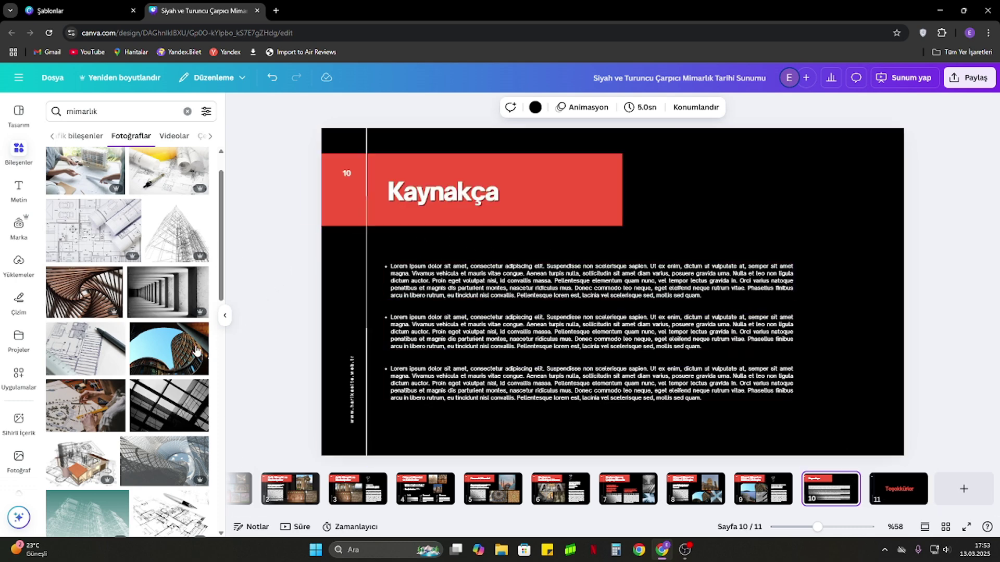
click(19, 301)
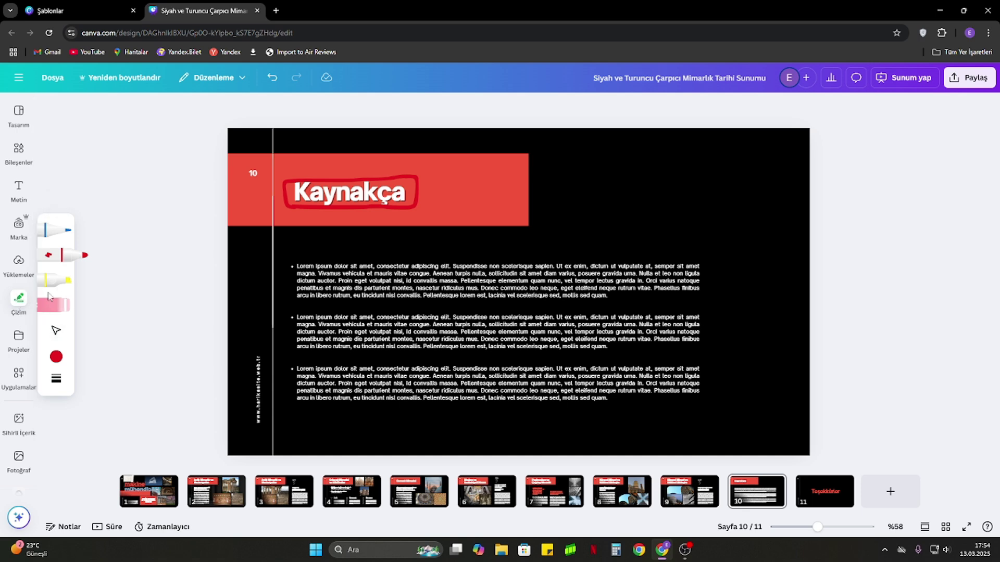
Leave the drawing tools and bring up the Sihirli İçerik image generator.
click(19, 300)
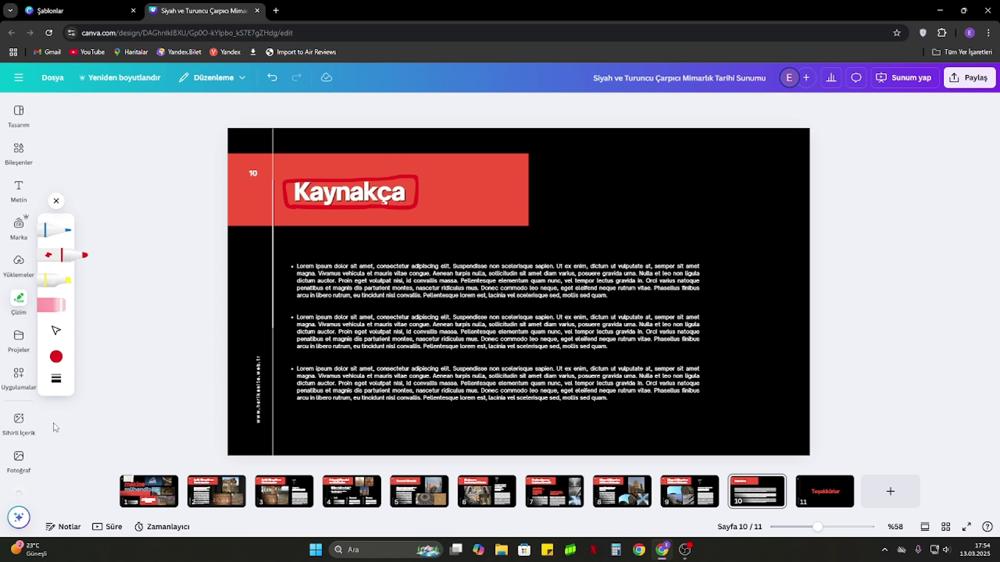
click(19, 421)
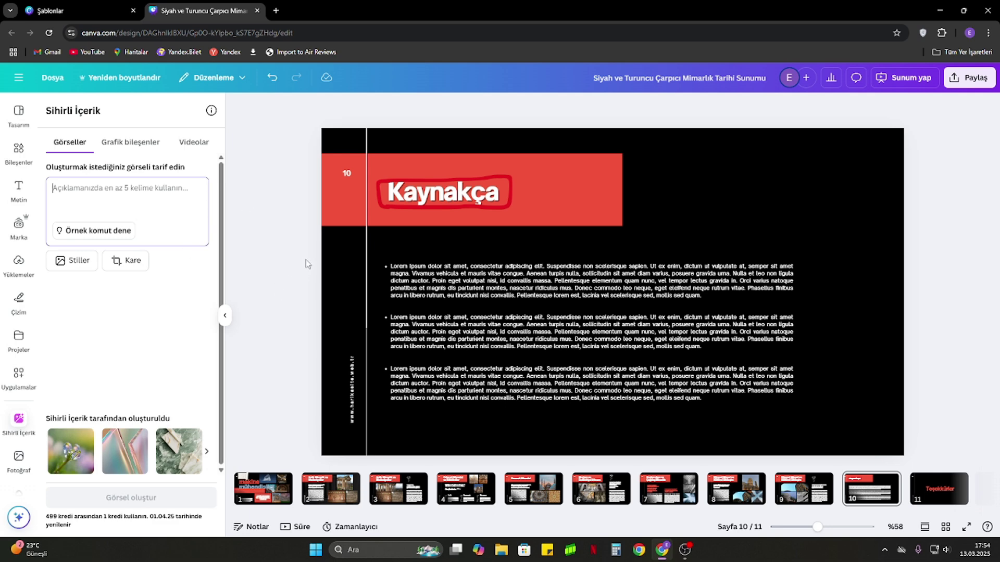
Generate images from 'fatih sultan mehmet tablosu' and add the first portrait to the slide.
text(fatih sultan mehmet tablosu)
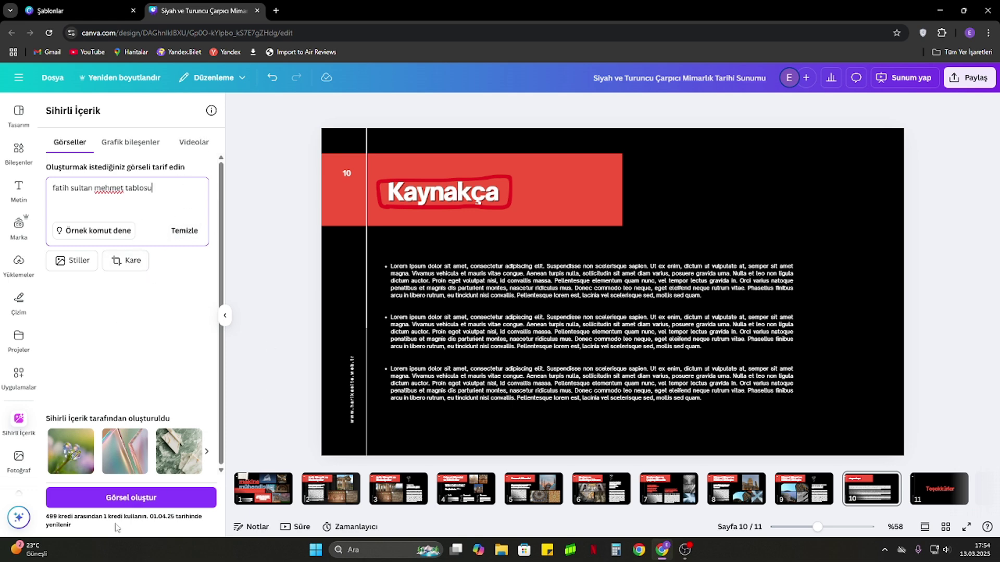
click(133, 498)
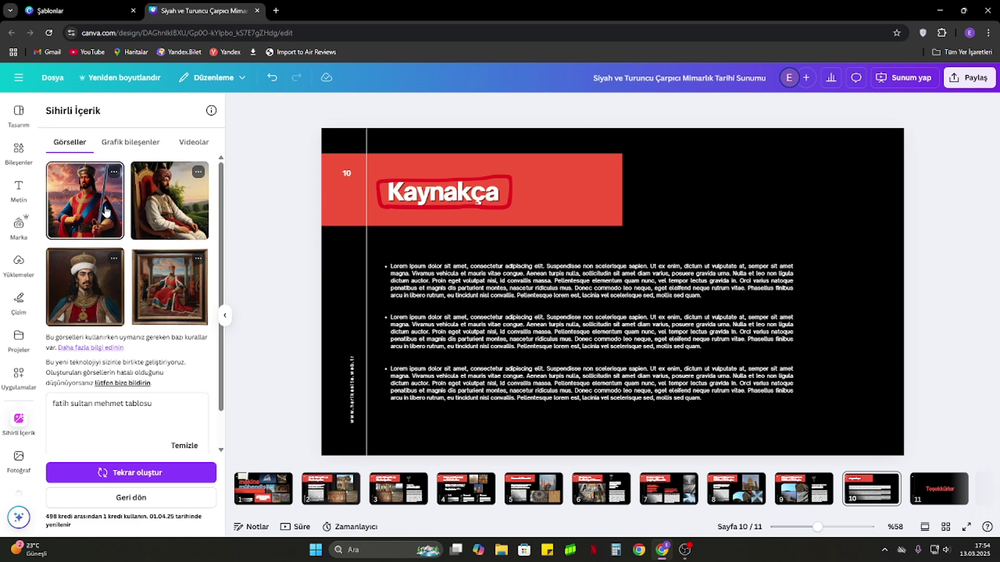
click(105, 211)
Shrink the Fatih Sultan Mehmet portrait and place it in the Kaynakça slide's top-right corner.
mouse_move(581, 239)
mouse_down()
mouse_move(418, 204)
mouse_move(485, 228)
mouse_up()
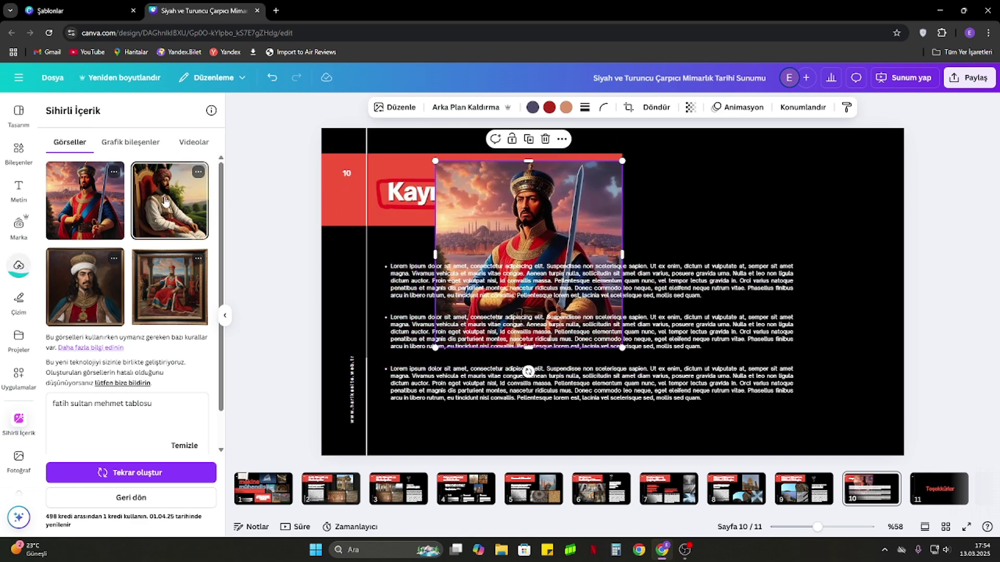
drag(503, 187, 741, 172)
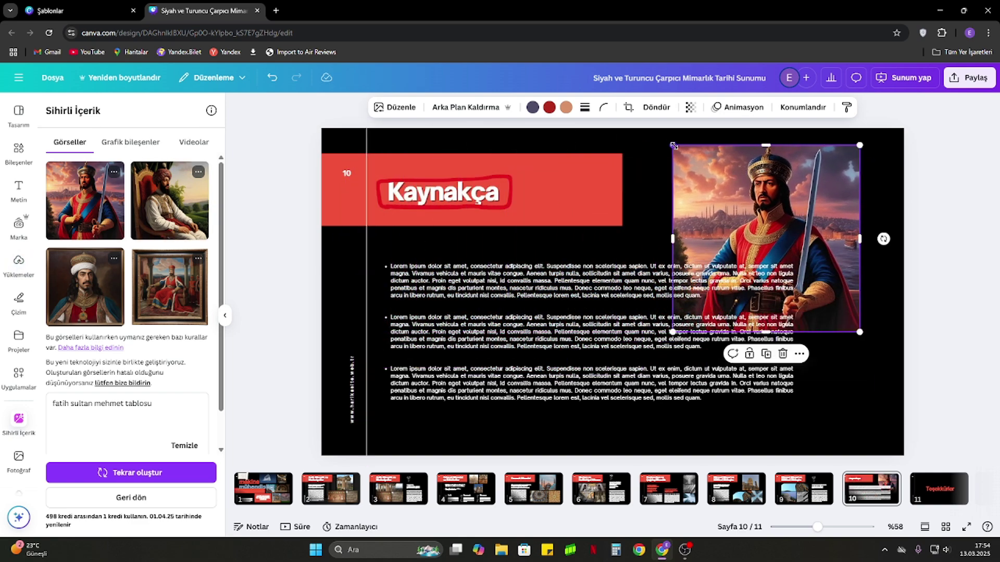
drag(673, 145, 705, 178)
drag(761, 229, 782, 189)
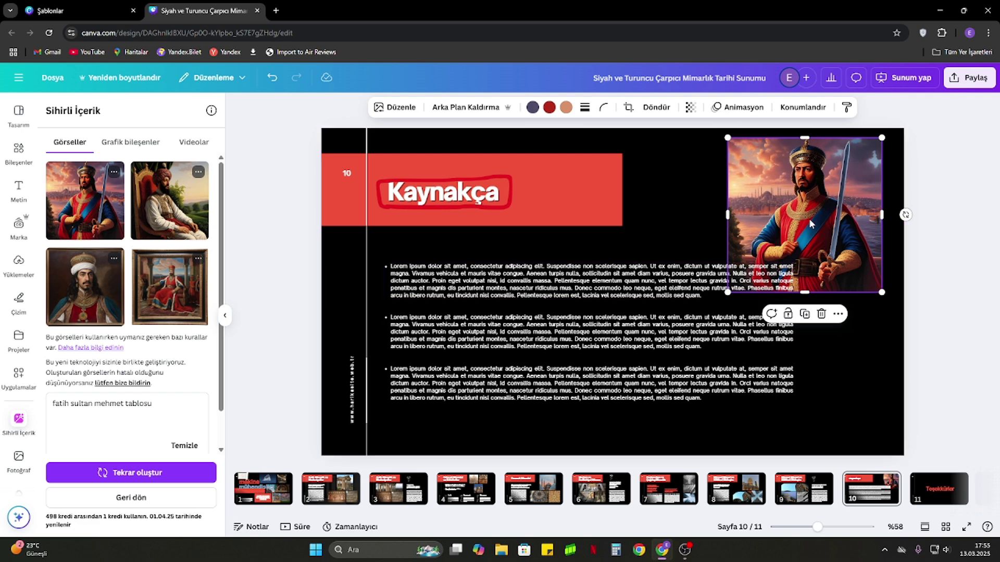
mouse_move(810, 221)
mouse_down()
mouse_move(820, 212)
mouse_move(799, 227)
mouse_up()
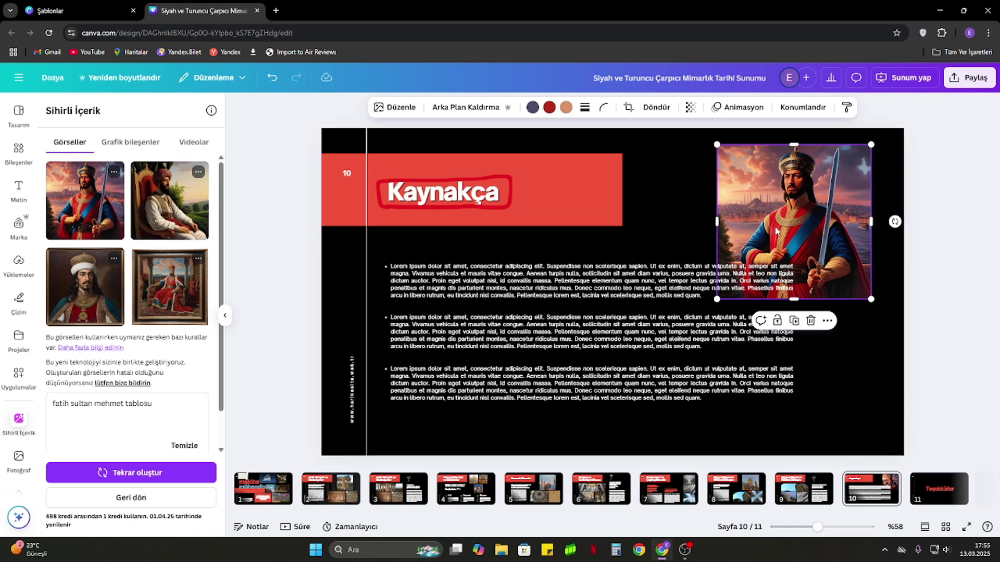
drag(721, 292, 746, 282)
click(665, 252)
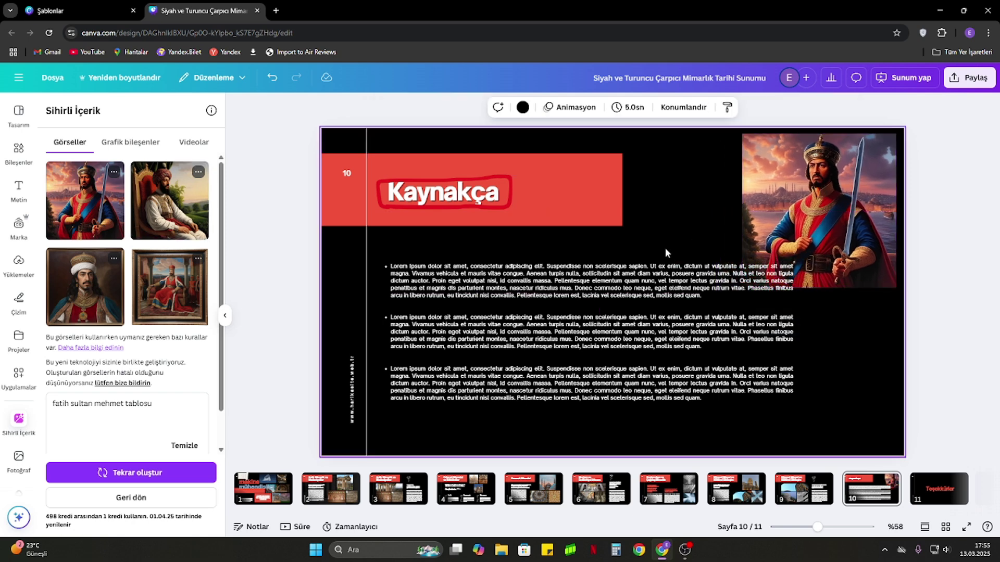
mouse_move(788, 187)
mouse_down()
mouse_move(770, 186)
mouse_move(785, 183)
mouse_up()
click(706, 243)
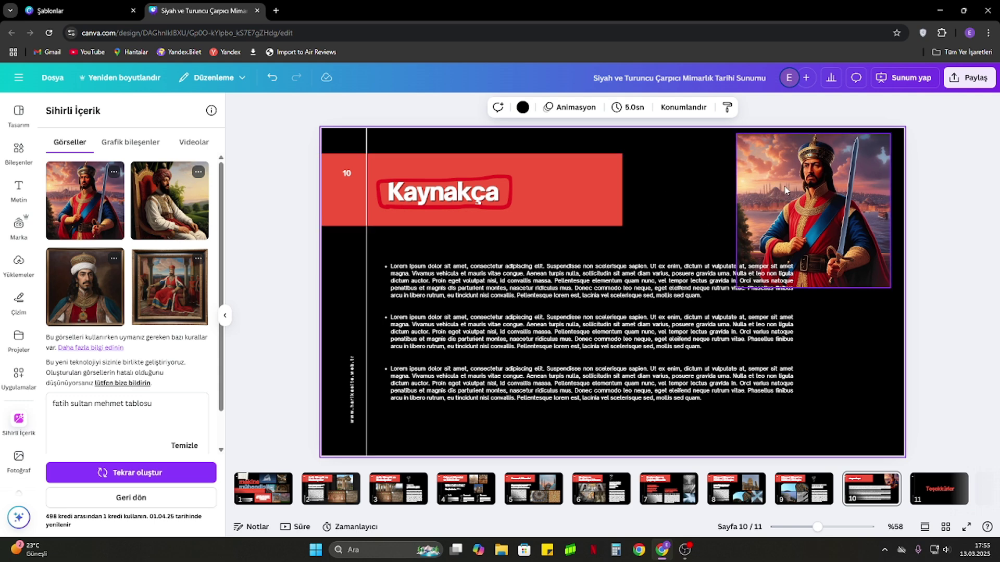
click(780, 216)
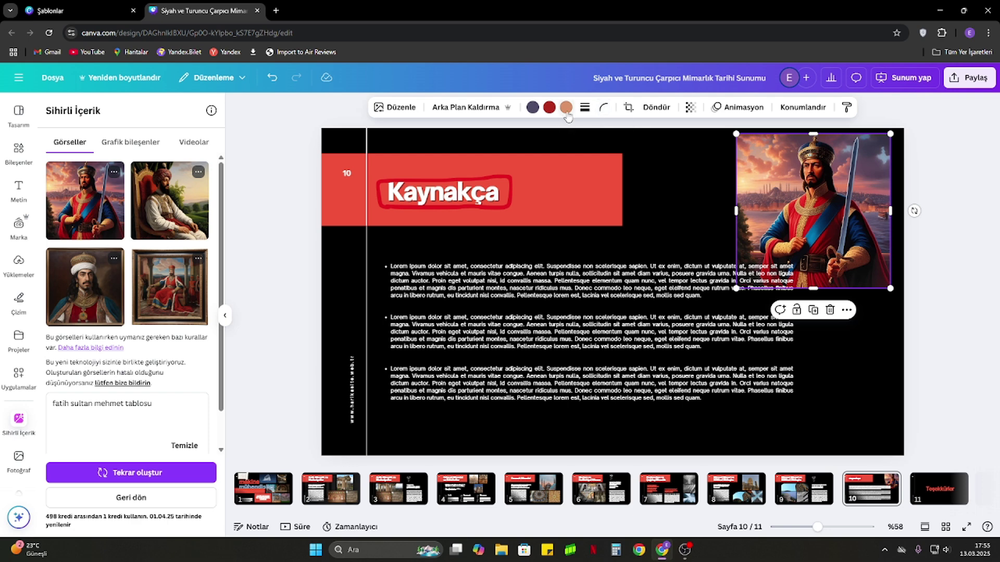
Give the portrait a solid 12-thick border in a brown taken from the photo.
click(584, 108)
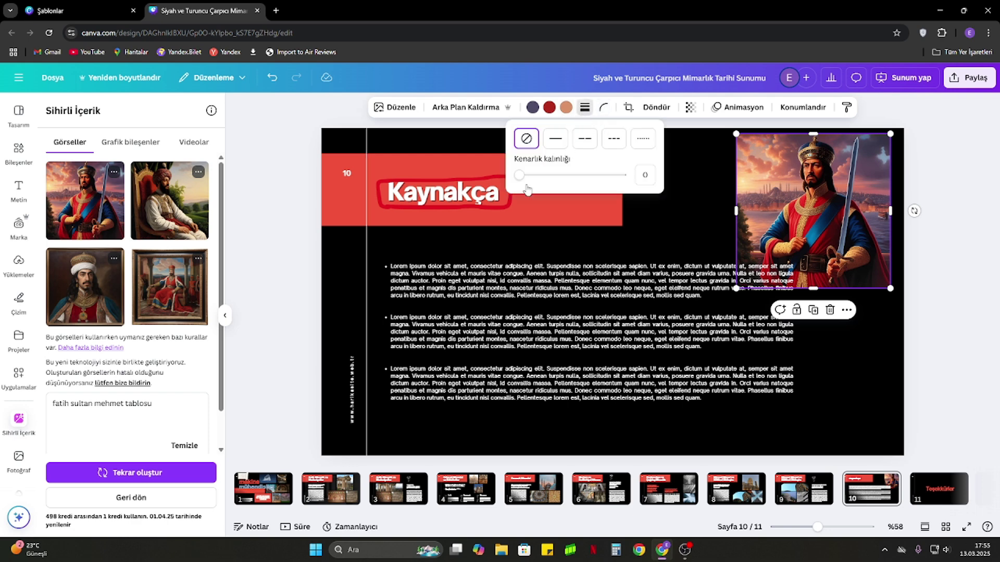
drag(520, 175, 537, 178)
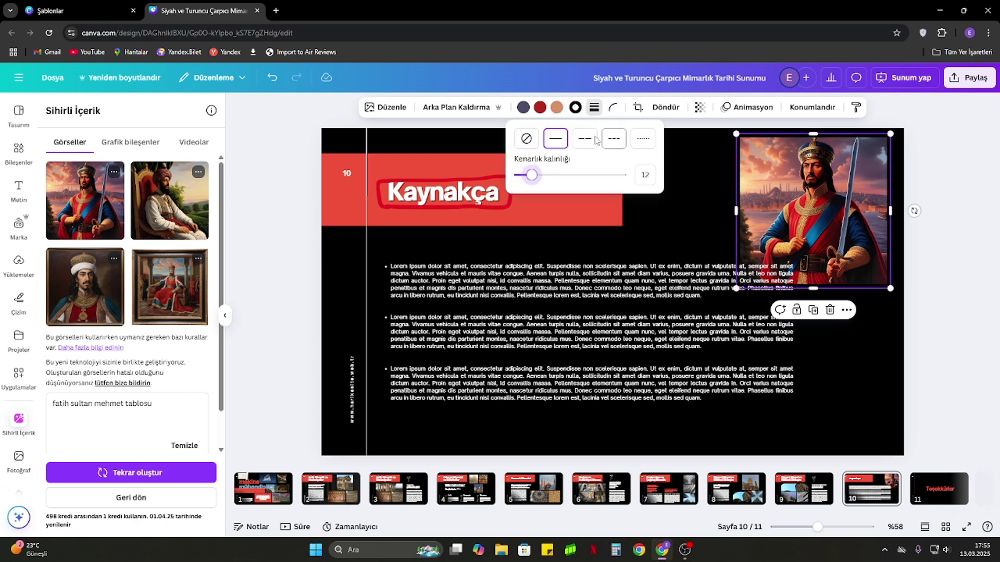
click(575, 108)
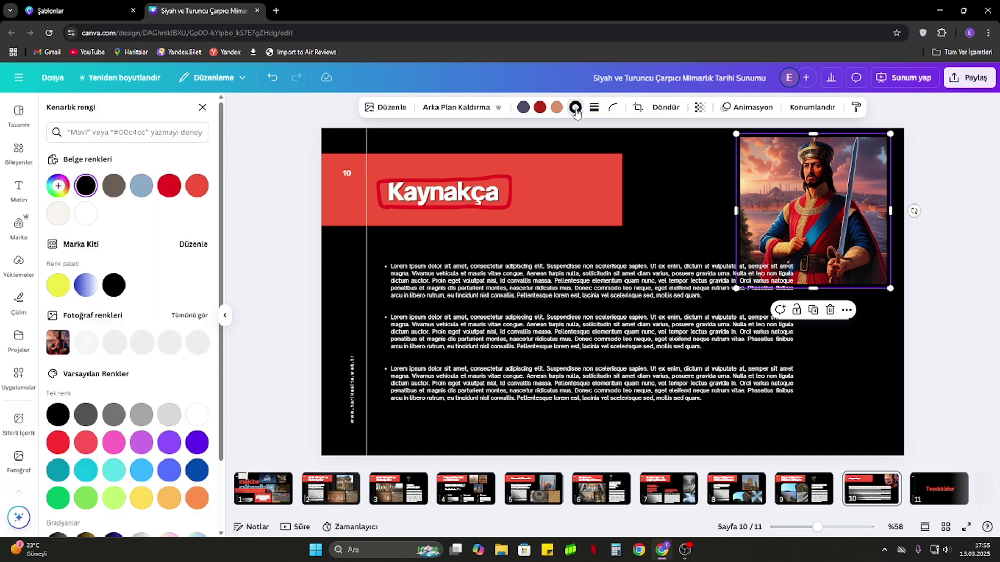
click(169, 186)
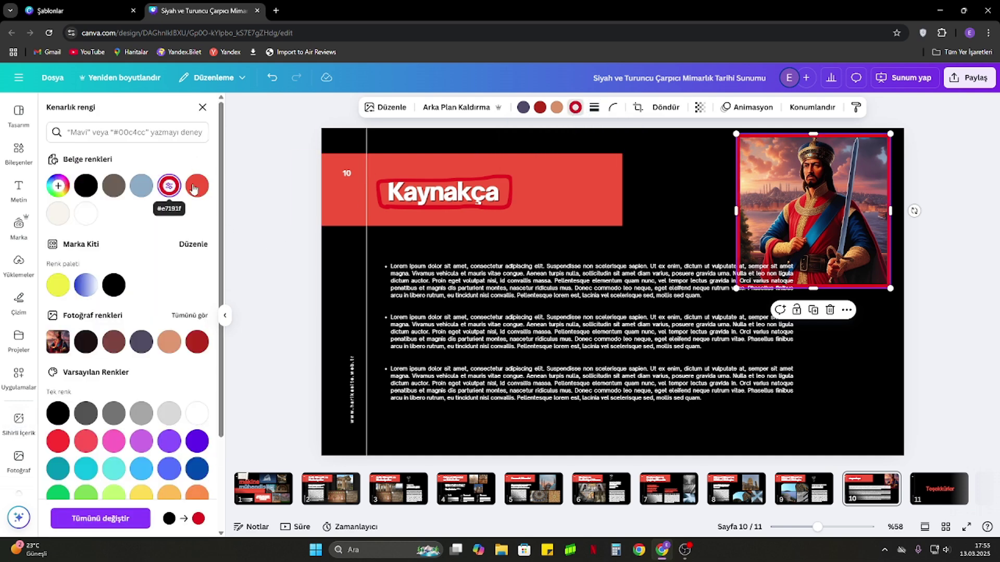
click(117, 344)
click(284, 261)
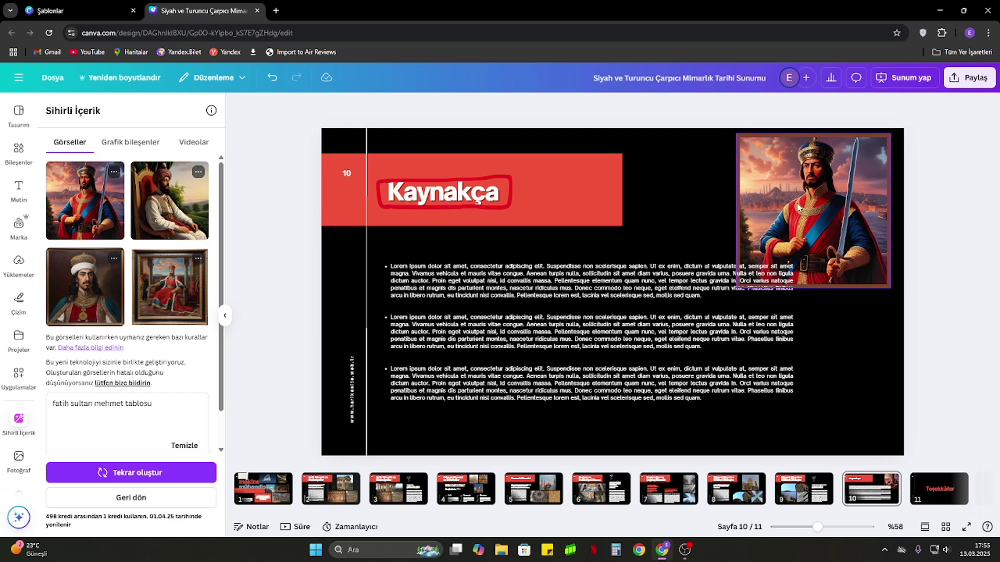
Round the portrait's corners to 38.
click(752, 197)
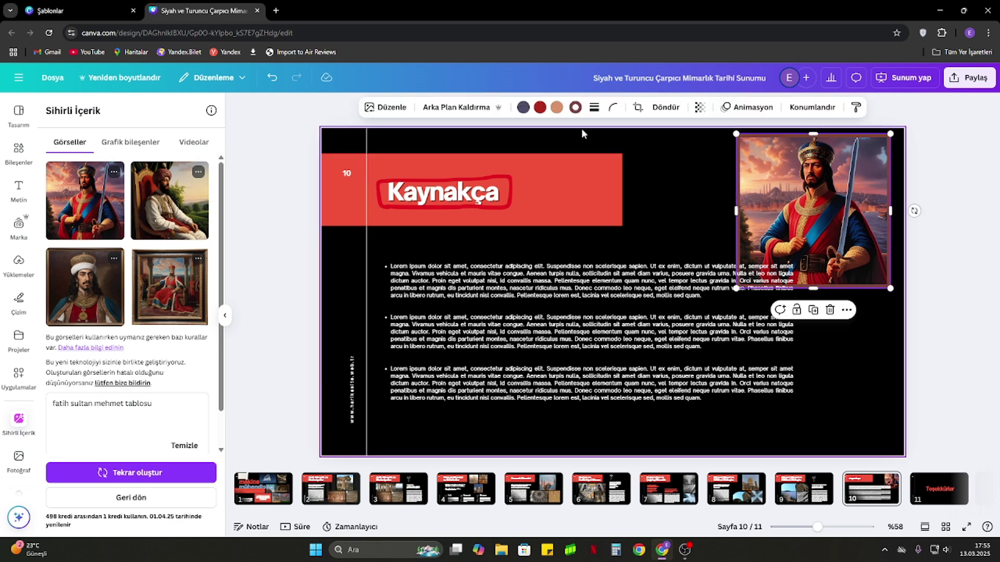
click(613, 108)
drag(573, 152, 579, 156)
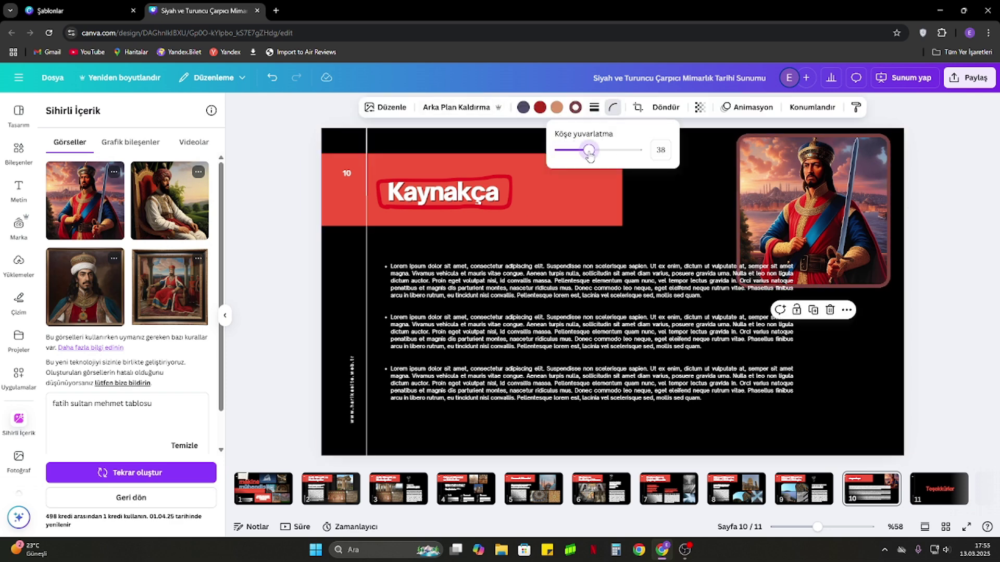
click(714, 218)
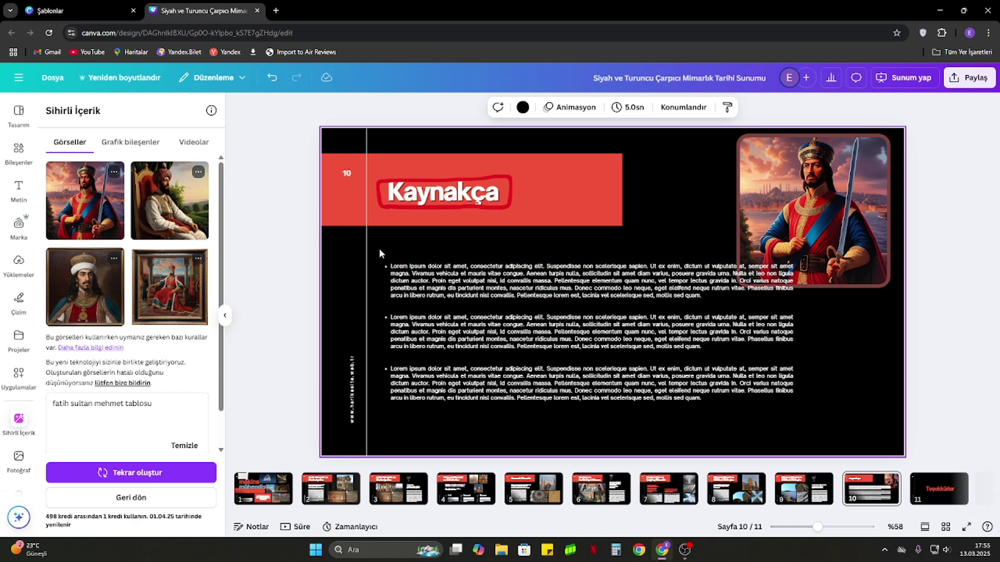
Shrink the three Kaynakça bullet paragraphs to 11.7 and shift them left of the portrait.
drag(379, 249, 555, 405)
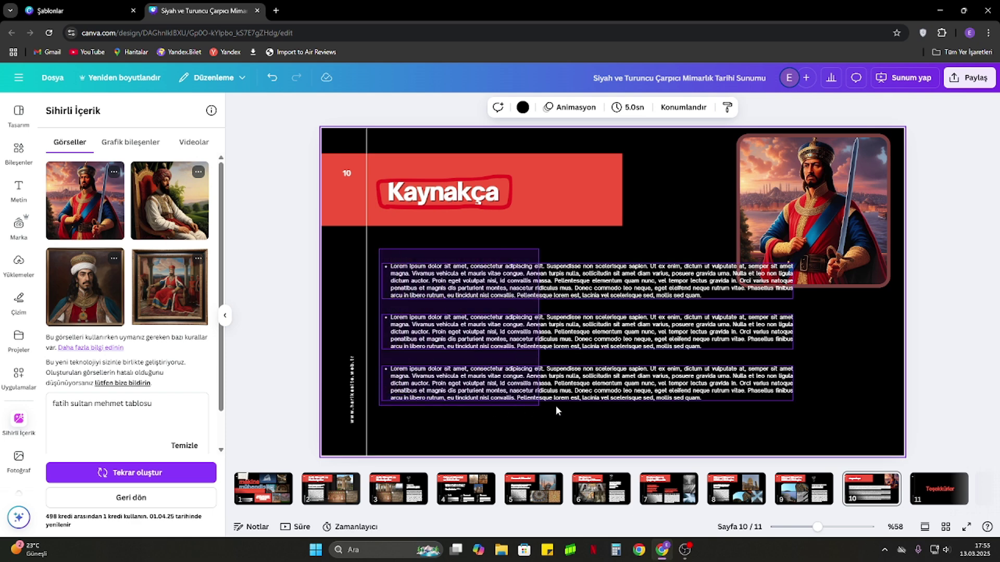
mouse_move(522, 333)
mouse_down()
mouse_move(476, 323)
mouse_move(466, 334)
mouse_up()
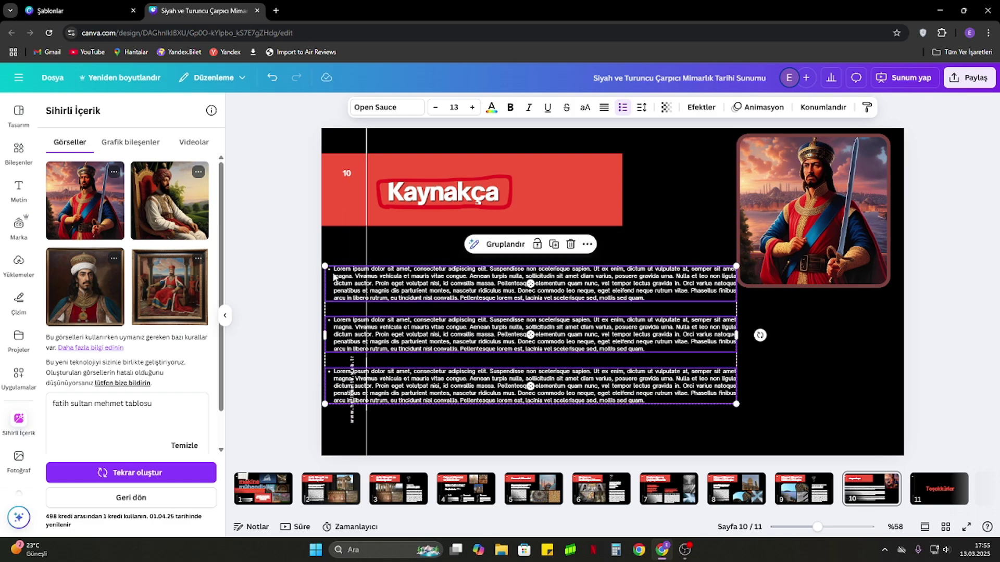
drag(326, 266, 368, 285)
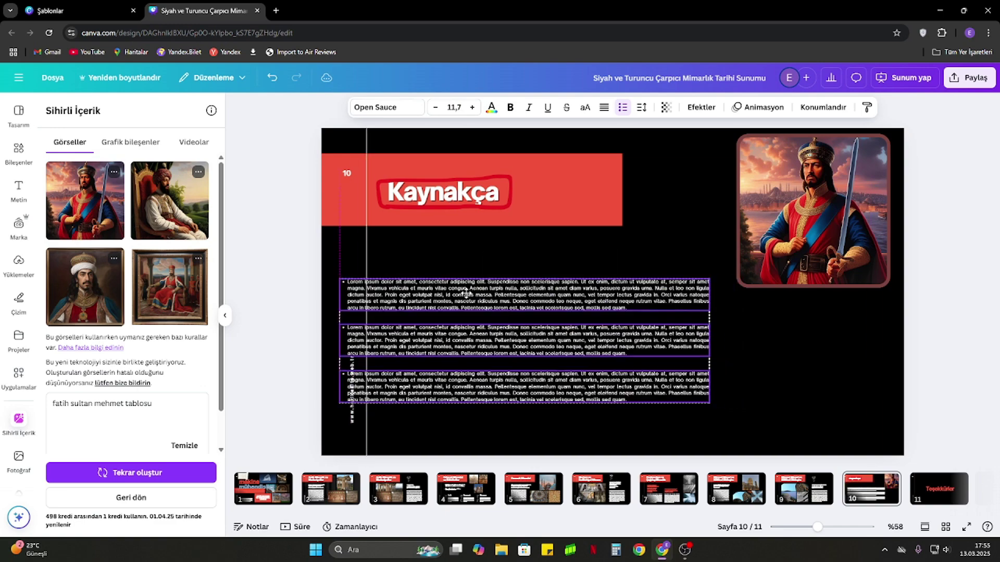
mouse_move(498, 301)
mouse_down()
mouse_move(458, 274)
mouse_move(469, 272)
mouse_up()
Nudge the bullet text into place and stop the OBS screen recording.
click(422, 416)
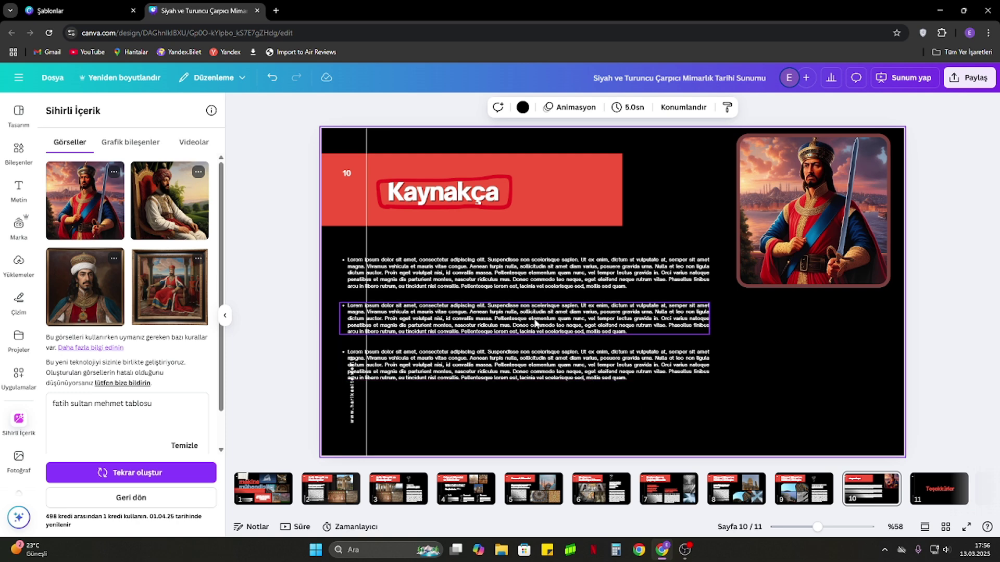
click(685, 549)
click(803, 334)
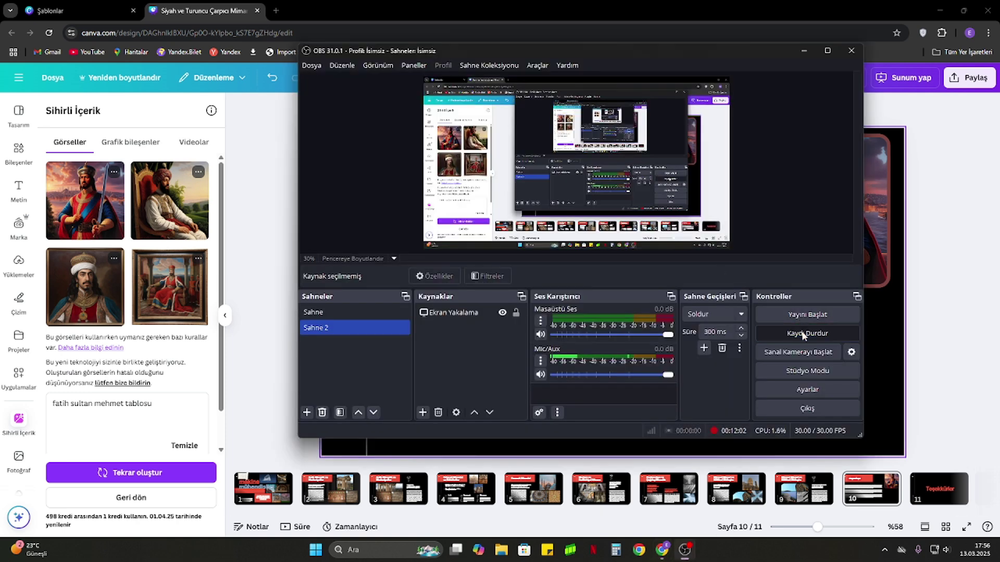